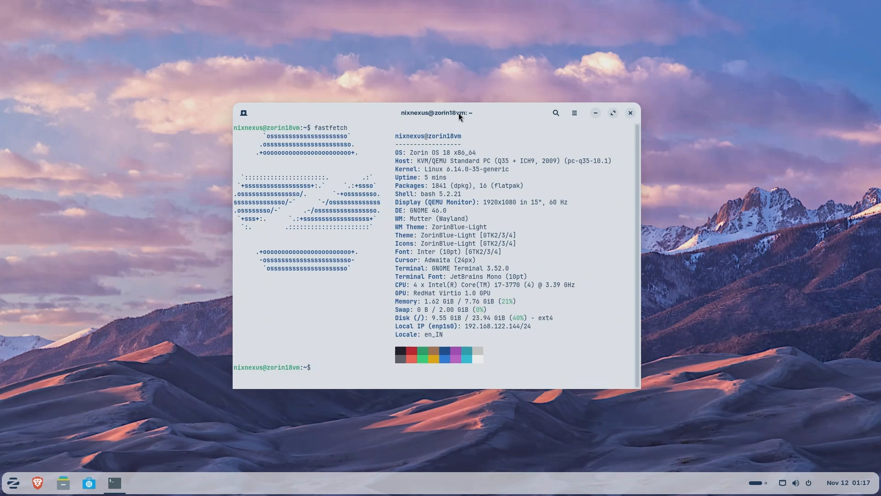
Open Files and arrange its window side by side with the terminal window on the desktop.
{"action": "left_click_drag", "start_coordinate": [458, 113], "coordinate": [689, 23]}
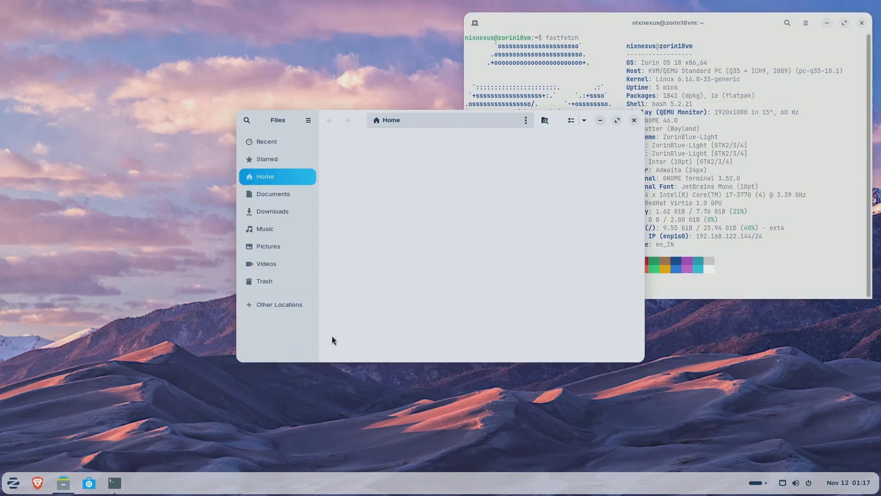
{"action": "left_click_drag", "start_coordinate": [554, 122], "coordinate": [326, 39]}
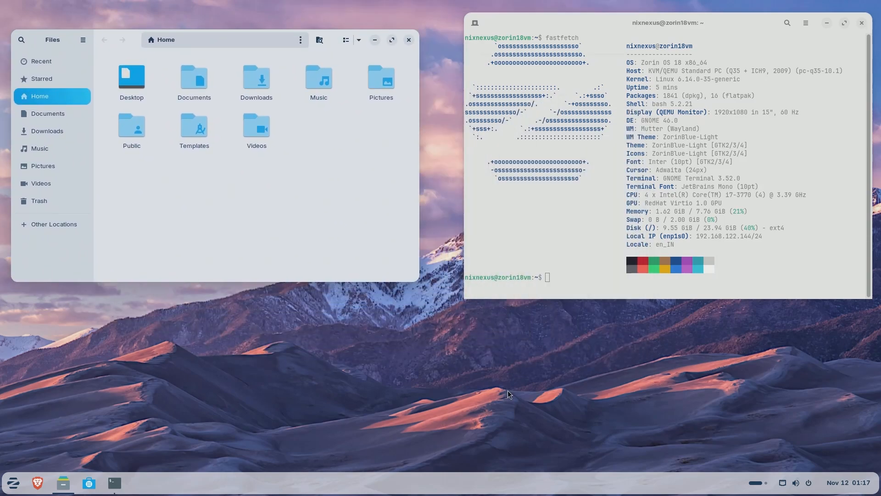
{"action": "left_click", "coordinate": [508, 391]}
{"action": "left_click", "coordinate": [195, 234]}
{"action": "left_click", "coordinate": [507, 224]}
Open the system Settings and move its window lower on the desktop, away from the Files window.
{"action": "left_click", "coordinate": [13, 483]}
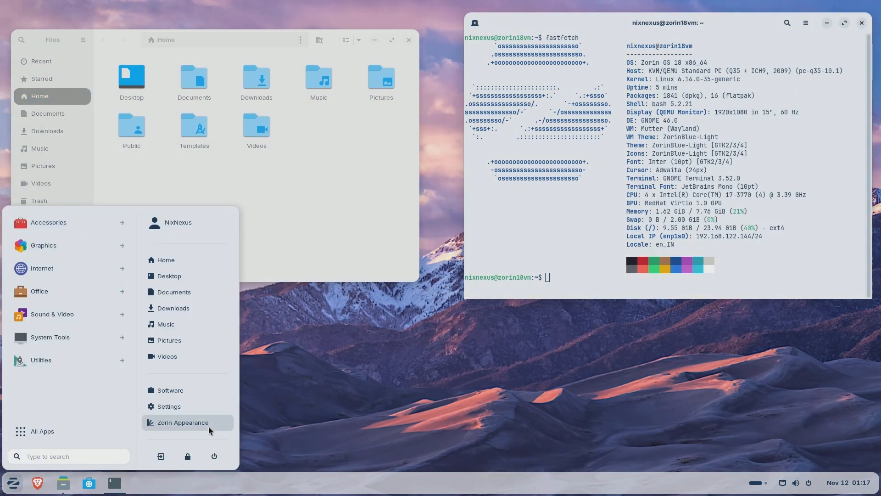
{"action": "left_click", "coordinate": [201, 407]}
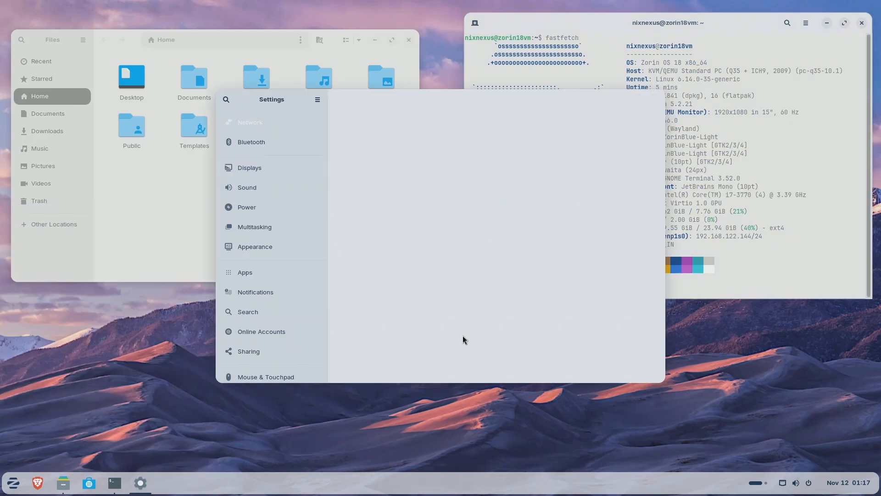
{"action": "left_click_drag", "start_coordinate": [448, 100], "coordinate": [644, 166]}
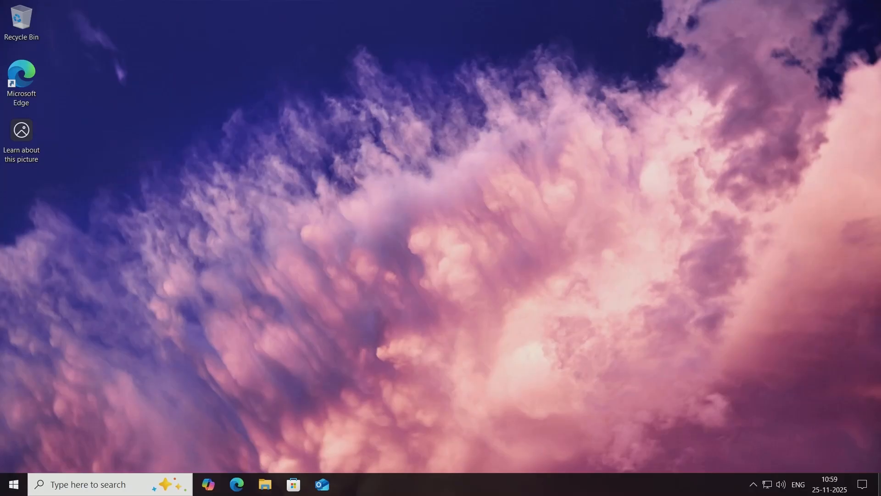
Open Microsoft Edge, go to zorin.com and open the Zorin OS download page.
{"action": "double_click", "coordinate": [32, 83]}
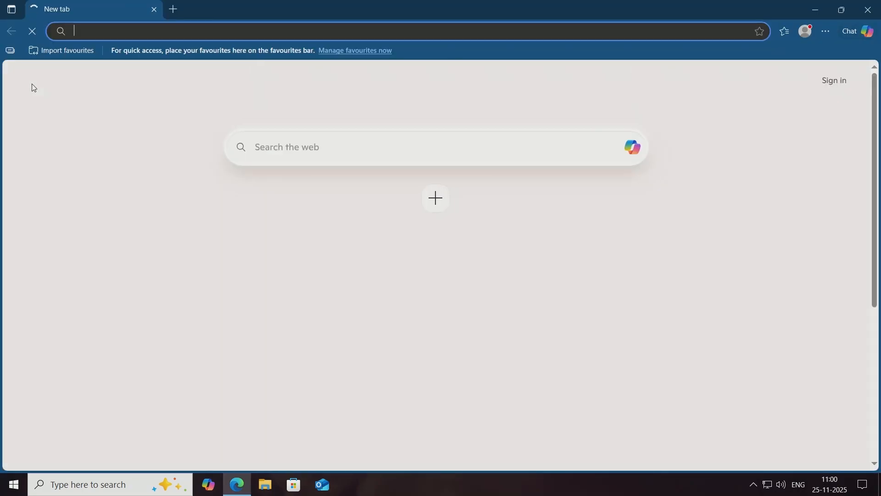
{"action": "type", "text": "zorin.com"}
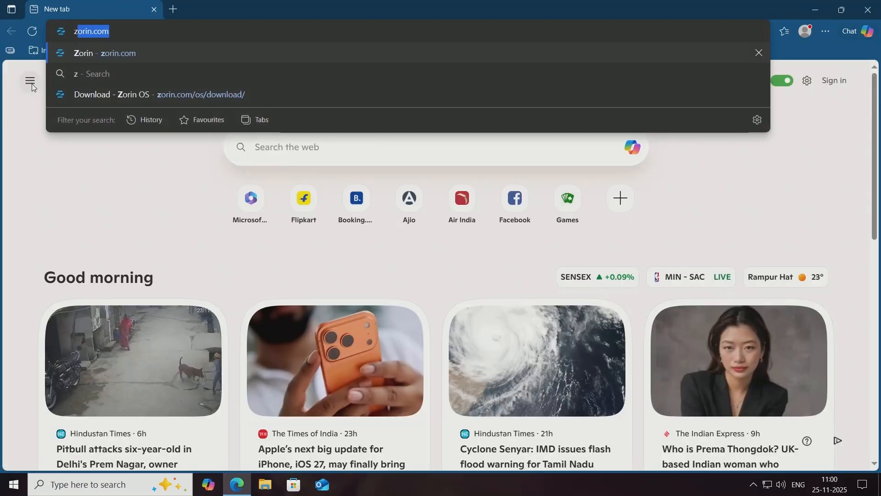
{"action": "key", "text": "Return"}
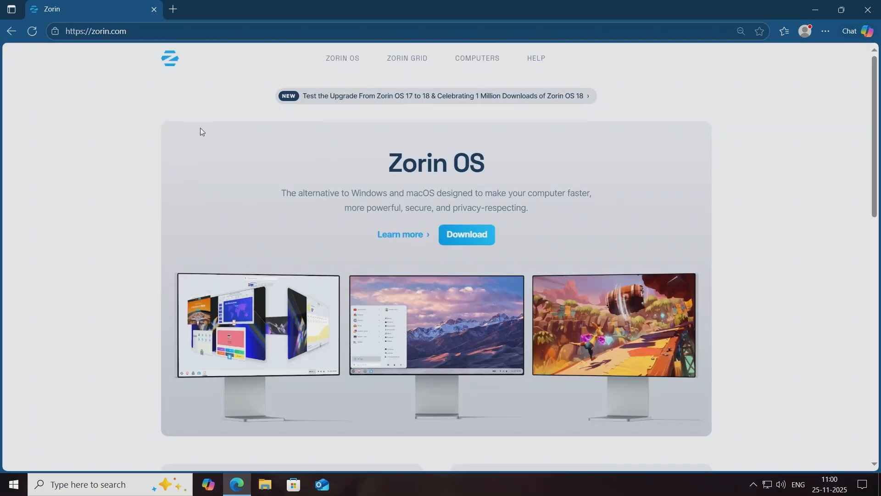
{"action": "left_click", "coordinate": [490, 243]}
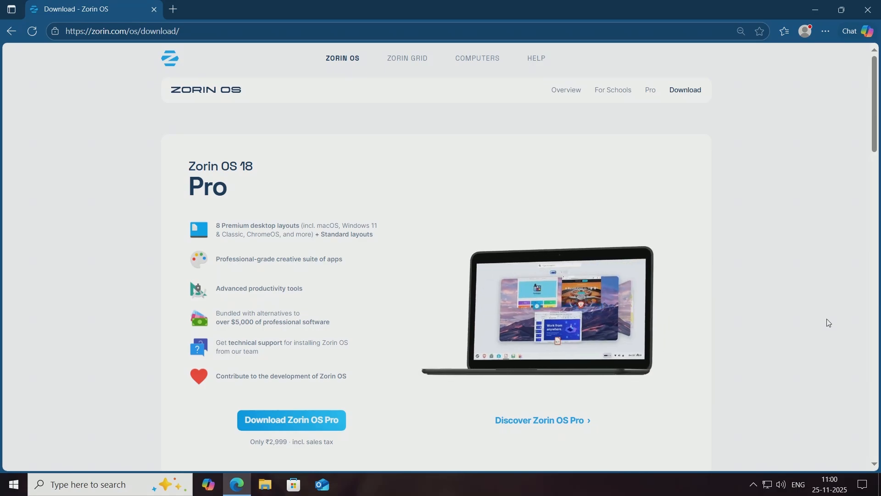
Examine the Zorin OS 18 editions and the Zorin OS Lite help article, and close the article.
{"action": "scroll", "coordinate": [829, 322], "scroll_direction": "down", "scroll_amount": 8}
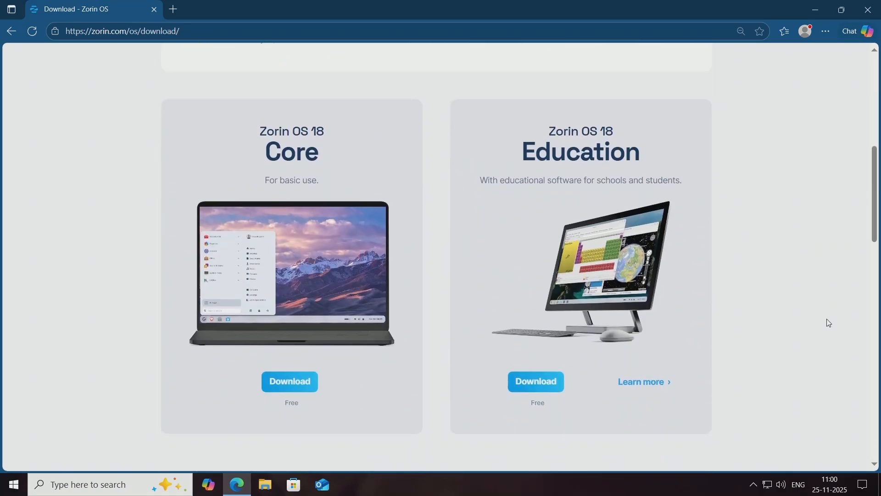
{"action": "scroll", "coordinate": [829, 322], "scroll_direction": "down", "scroll_amount": 1}
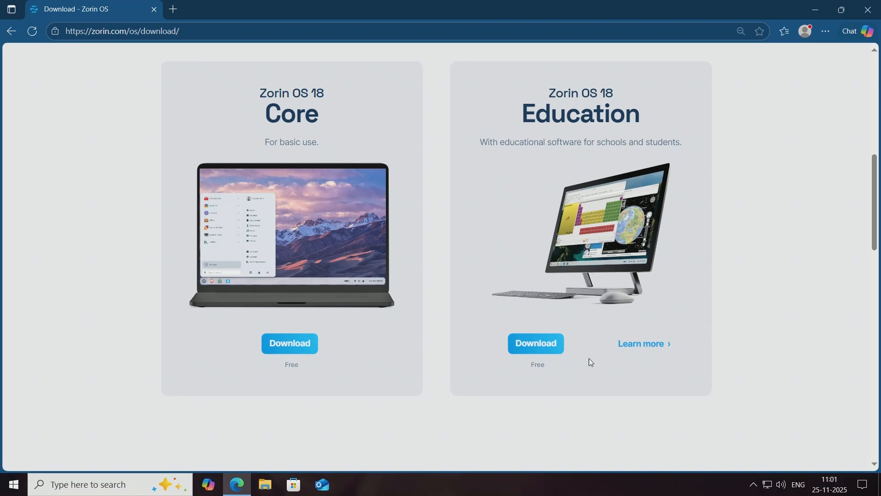
{"action": "scroll", "coordinate": [591, 362], "scroll_direction": "down", "scroll_amount": 15}
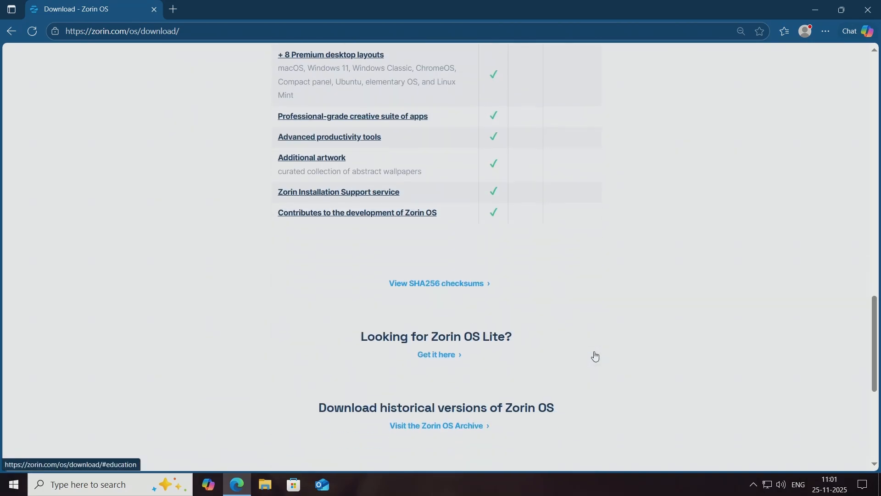
{"action": "left_click", "coordinate": [448, 356]}
{"action": "scroll", "coordinate": [461, 351], "scroll_direction": "down", "scroll_amount": 10}
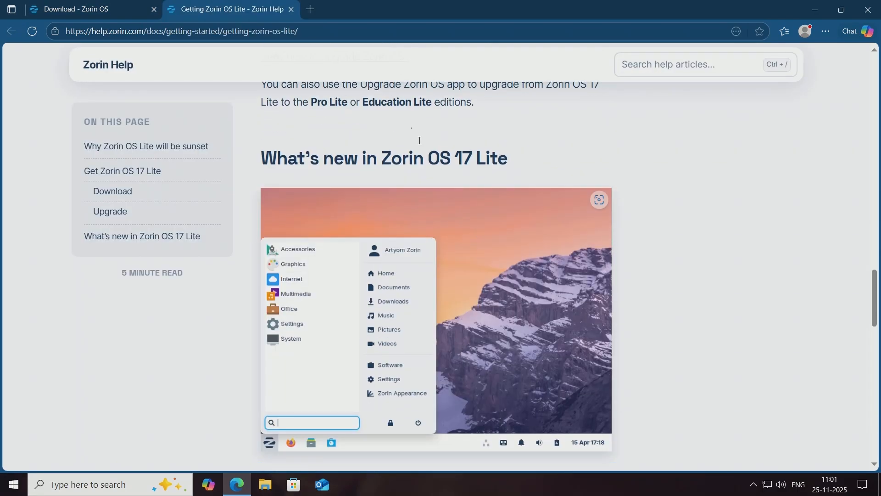
{"action": "left_click", "coordinate": [291, 9]}
Download the free Zorin OS 18 Core edition, skipping the newsletter subscription.
{"action": "scroll", "coordinate": [596, 275], "scroll_direction": "up", "scroll_amount": 4}
{"action": "scroll", "coordinate": [686, 359], "scroll_direction": "up", "scroll_amount": 10}
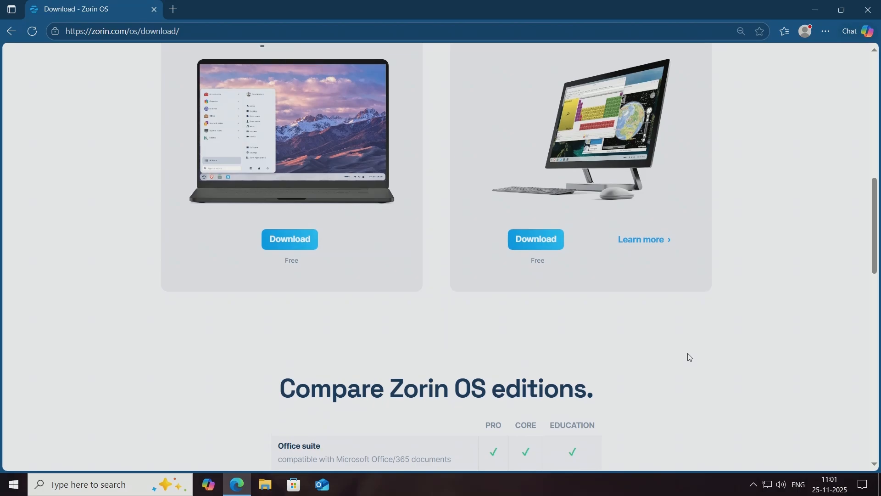
{"action": "scroll", "coordinate": [687, 354], "scroll_direction": "down", "scroll_amount": 1}
{"action": "left_click", "coordinate": [312, 348]}
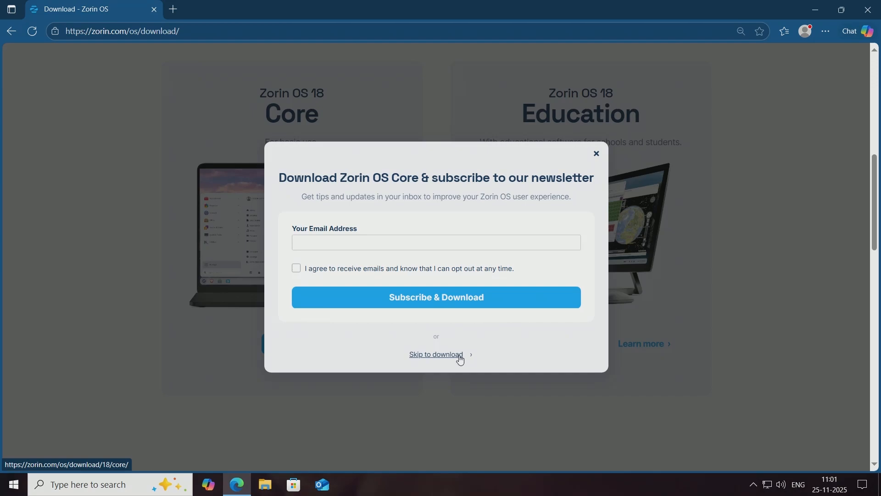
{"action": "left_click", "coordinate": [459, 356]}
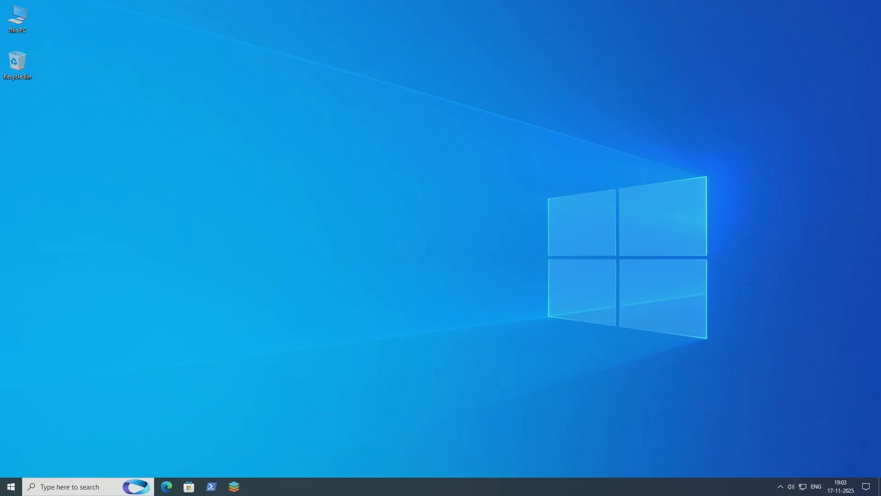
Search for virtualbox and launch Oracle VirtualBox.
{"action": "key", "text": "super"}
{"action": "type", "text": "vir"}
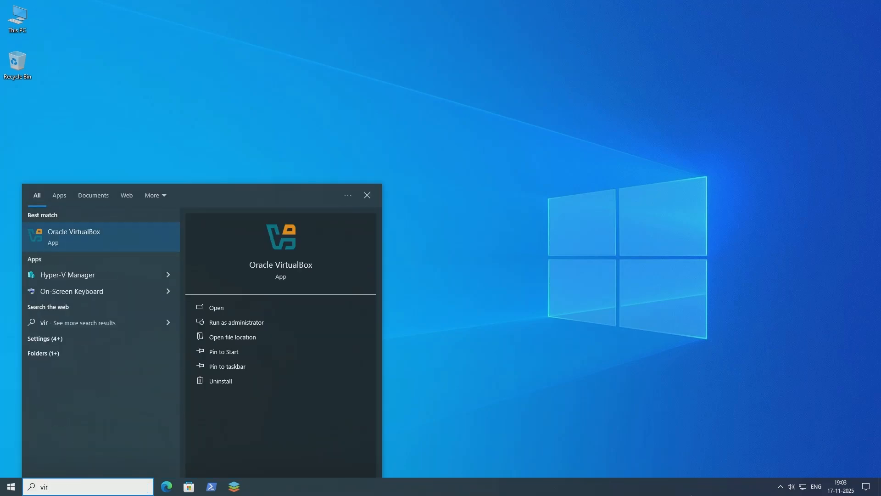
{"action": "type", "text": "tualbox"}
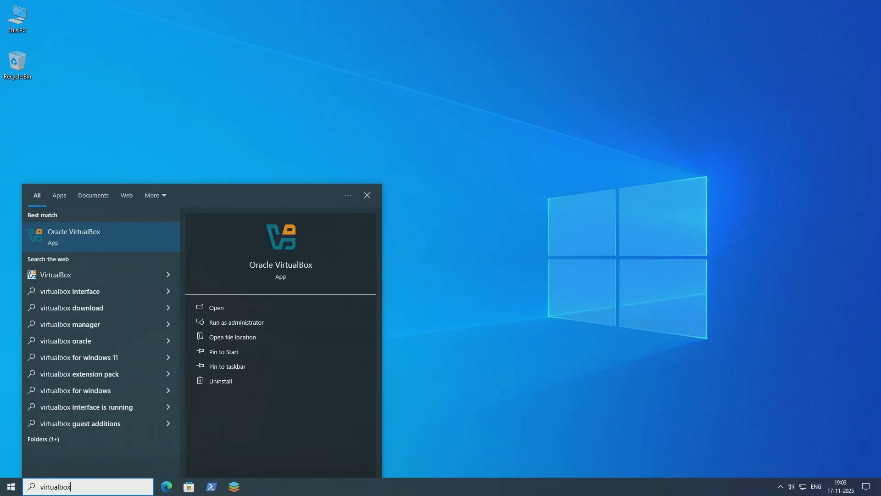
{"action": "key", "text": "Return"}
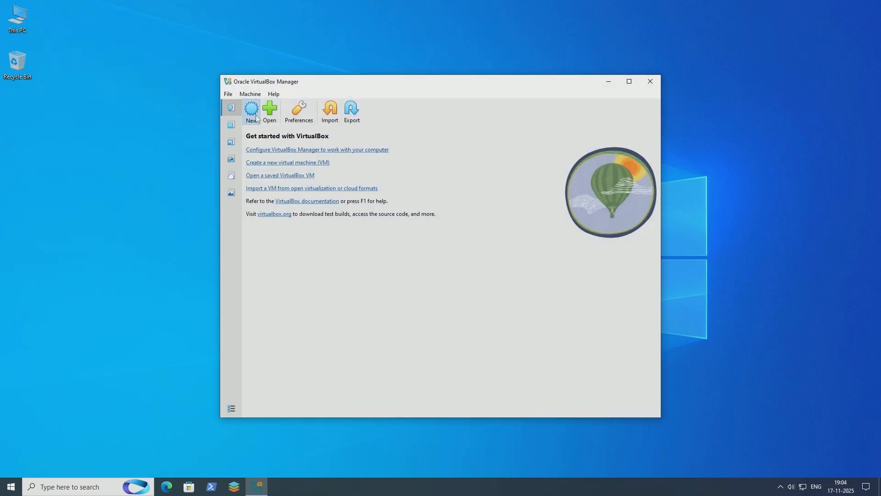
Start a new virtual machine and name it Zorin18VM.
{"action": "left_click", "coordinate": [251, 108]}
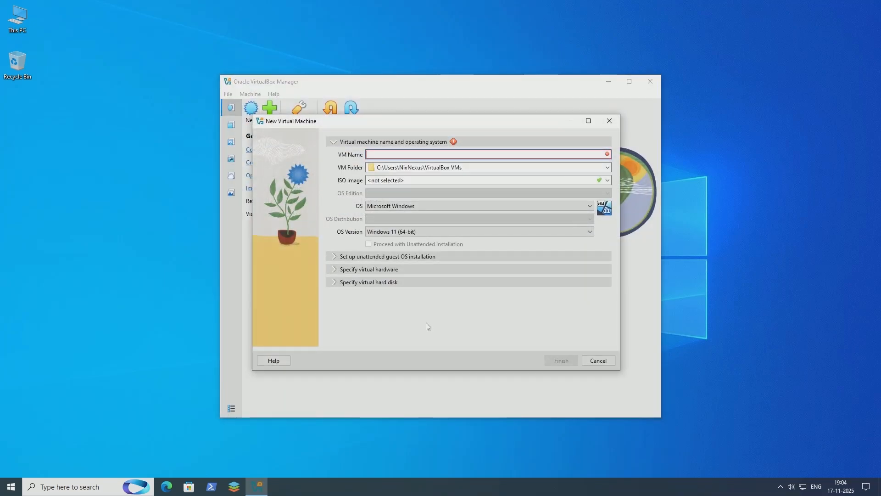
{"action": "type", "text": "Zori"}
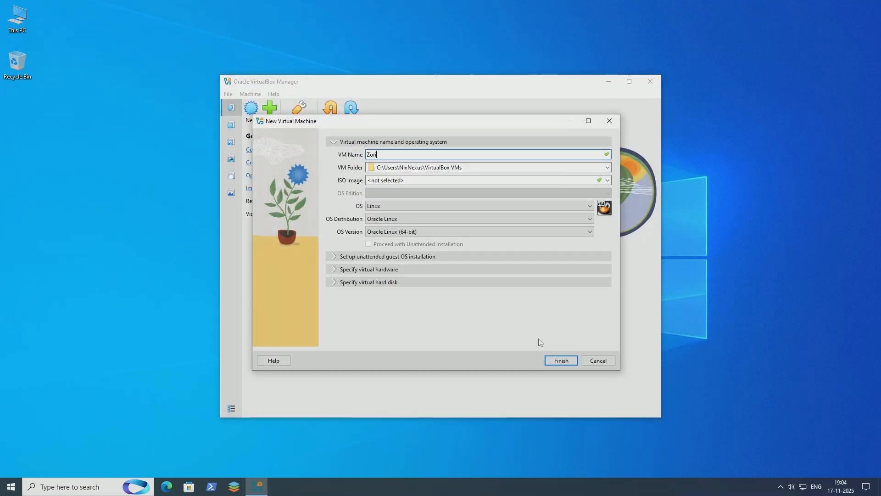
{"action": "type", "text": "n18VM"}
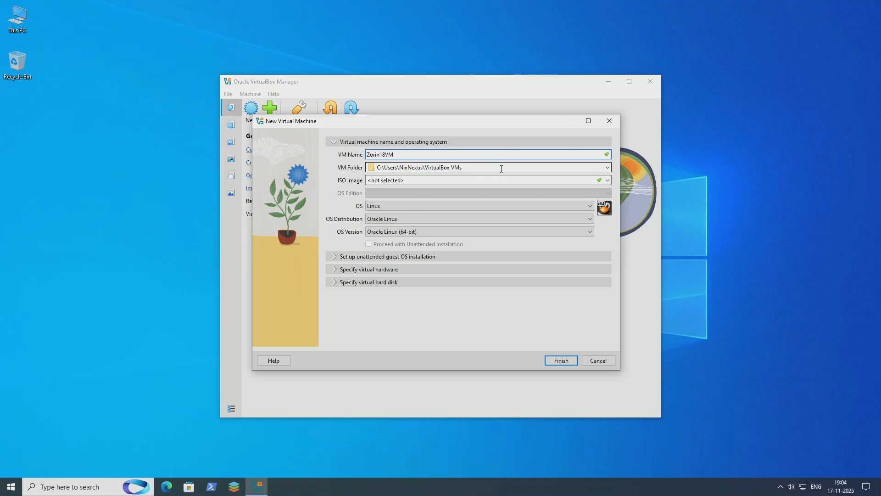
Set the virtual machine's ISO image to Zorin-OS-18-Core-64-bit.iso from the Downloads folder.
{"action": "left_click", "coordinate": [608, 182]}
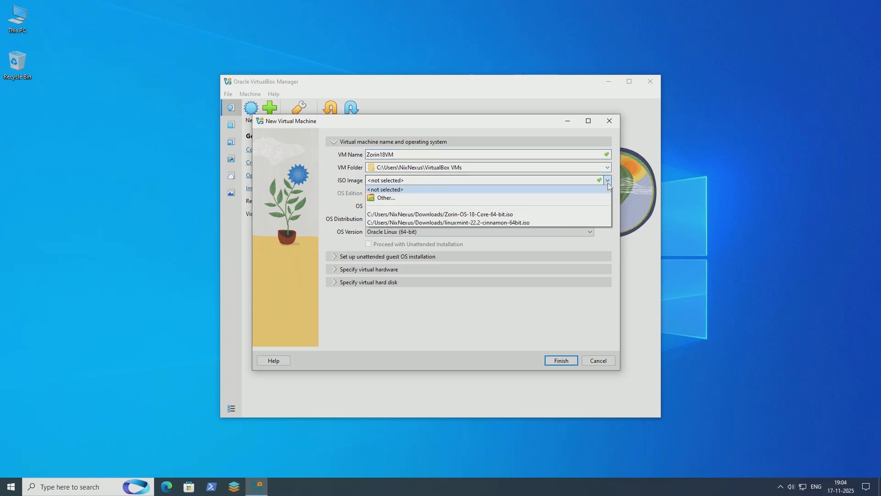
{"action": "left_click", "coordinate": [479, 201]}
{"action": "left_click", "coordinate": [479, 204]}
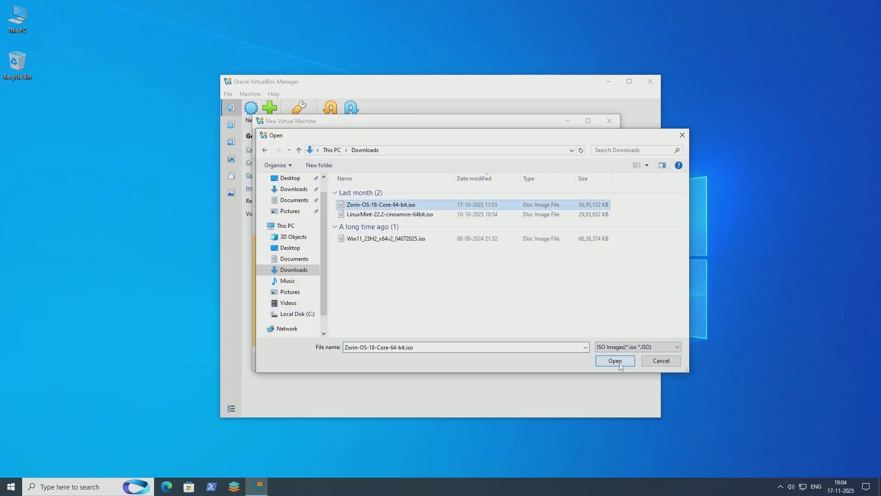
{"action": "left_click", "coordinate": [616, 361]}
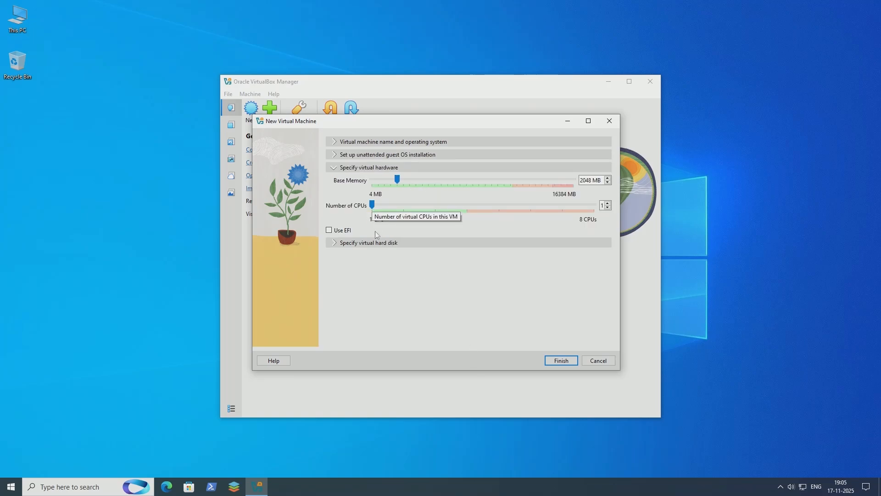
Set the virtual hardware to 4 CPUs and 8192 MB of base memory.
{"action": "left_click_drag", "start_coordinate": [372, 206], "coordinate": [421, 212]}
{"action": "left_click_drag", "start_coordinate": [397, 180], "coordinate": [472, 181]}
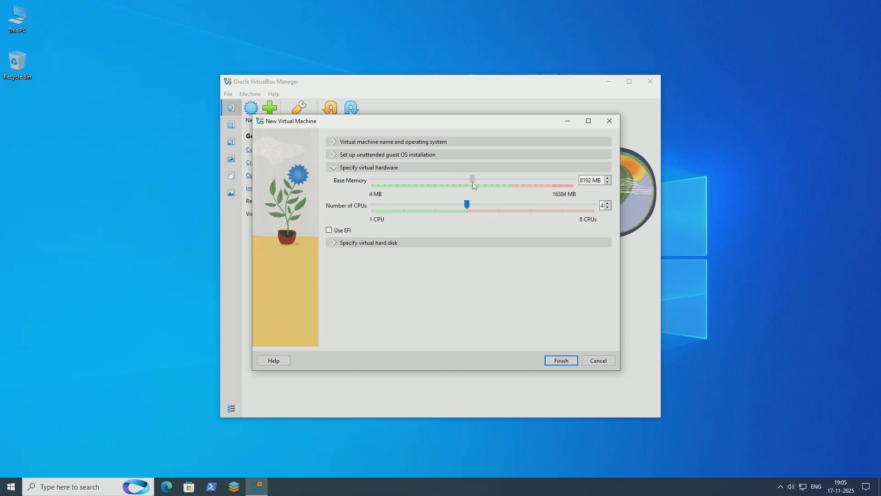
Set the new virtual hard disk's size to 50 GB and finish creating the virtual machine.
{"action": "left_click", "coordinate": [368, 244]}
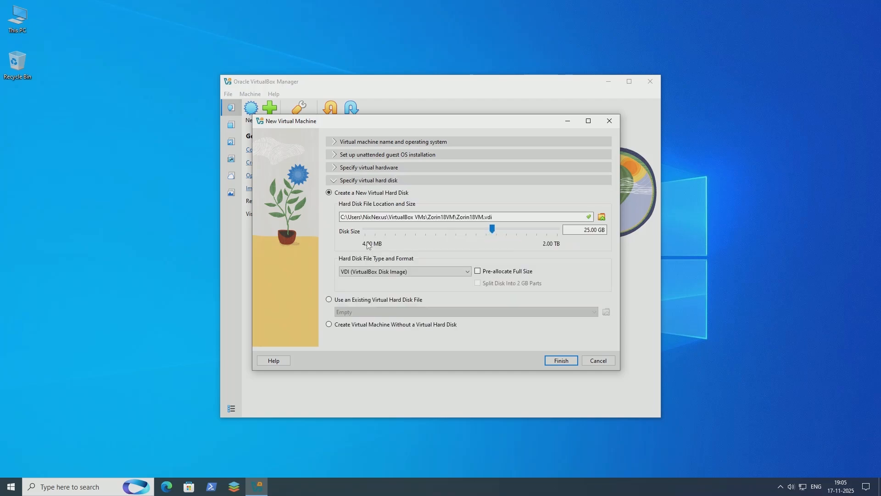
{"action": "left_click", "coordinate": [588, 233]}
{"action": "left_click_drag", "start_coordinate": [589, 229], "coordinate": [577, 229]}
{"action": "type", "text": "50"}
{"action": "left_click", "coordinate": [563, 364]}
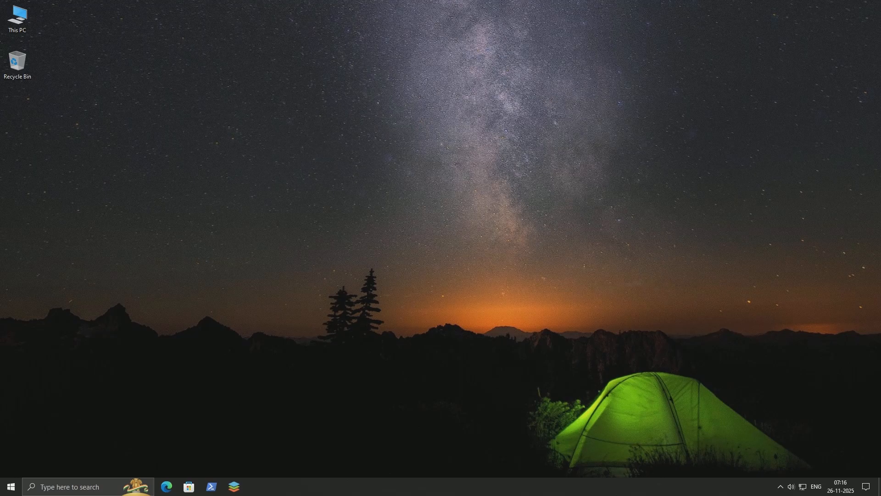
Search for ventoy and launch the Ventoy app.
{"action": "key", "text": "super"}
{"action": "type", "text": "ventoy"}
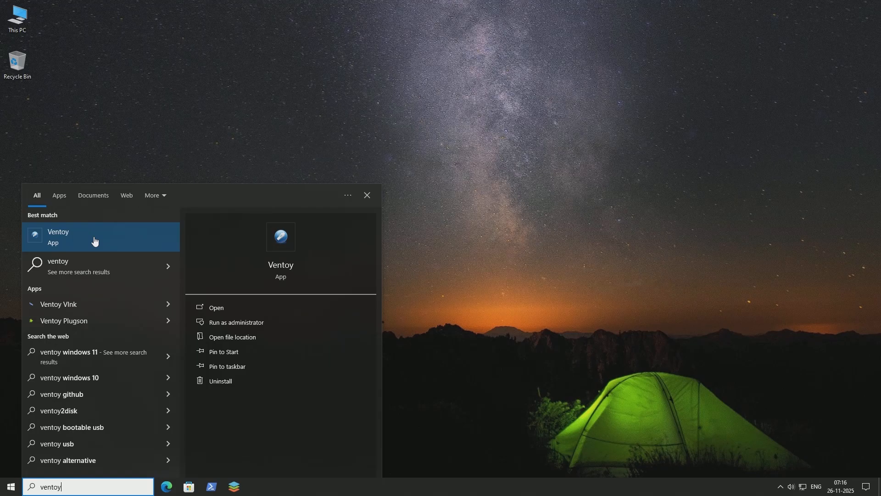
{"action": "left_click", "coordinate": [94, 241]}
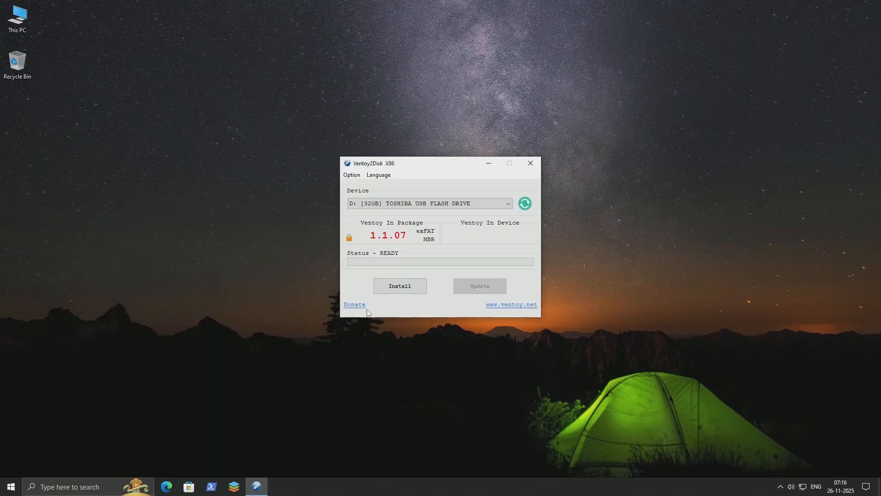
Install Ventoy on the 32GB TOSHIBA USB flash drive (D:), accepting the confirmations.
{"action": "left_click", "coordinate": [508, 203]}
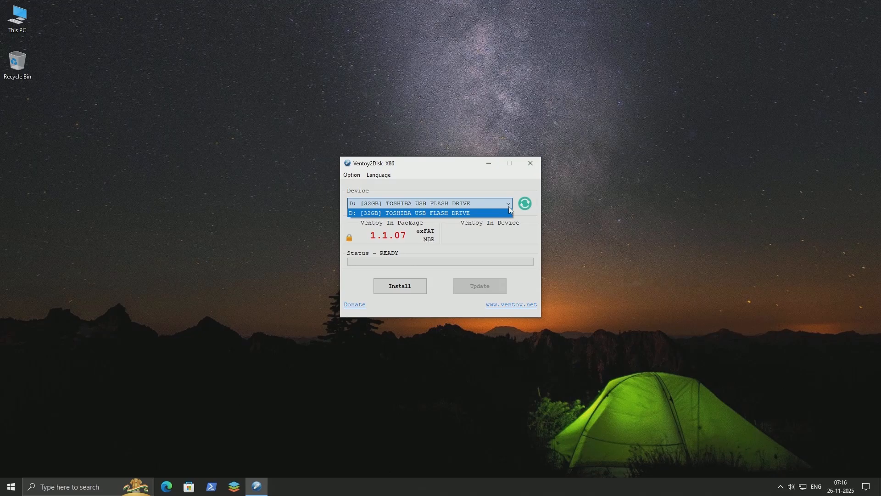
{"action": "left_click", "coordinate": [502, 212]}
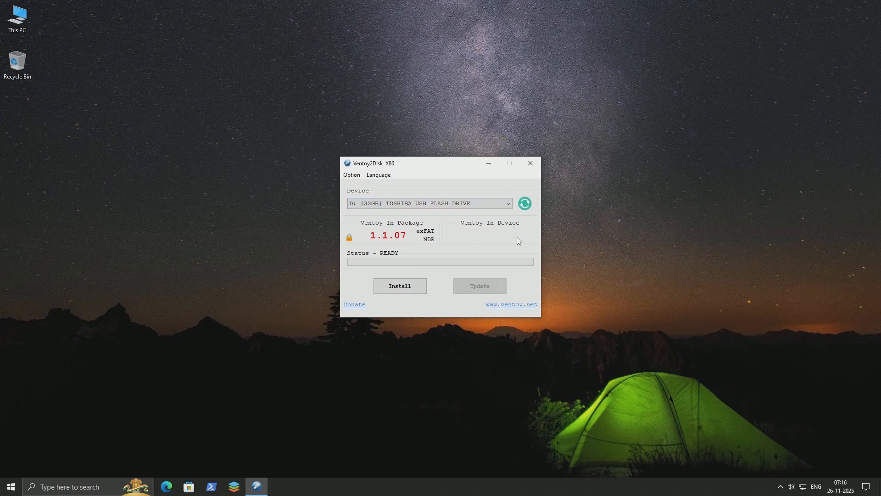
{"action": "left_click", "coordinate": [411, 288]}
{"action": "left_click", "coordinate": [470, 276]}
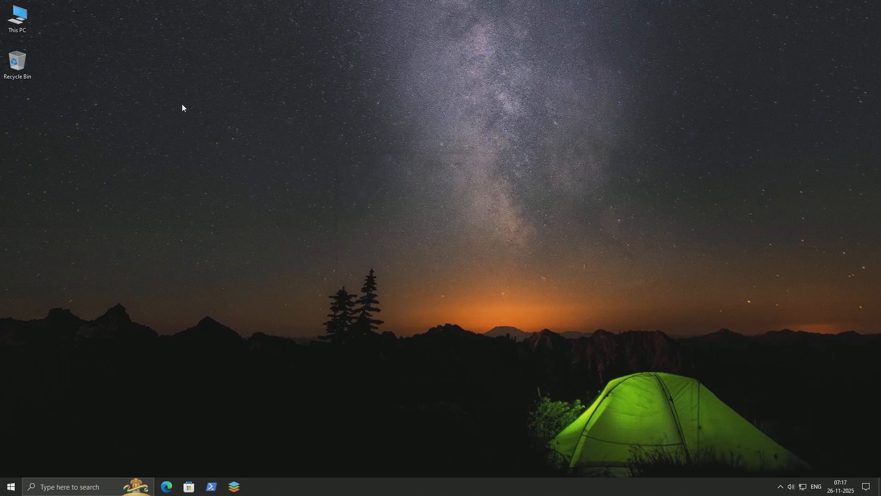
Copy the Zorin-OS-18-Core-64-bit.iso file from the Downloads folder to the Ventoy (D:) drive.
{"action": "double_click", "coordinate": [21, 26]}
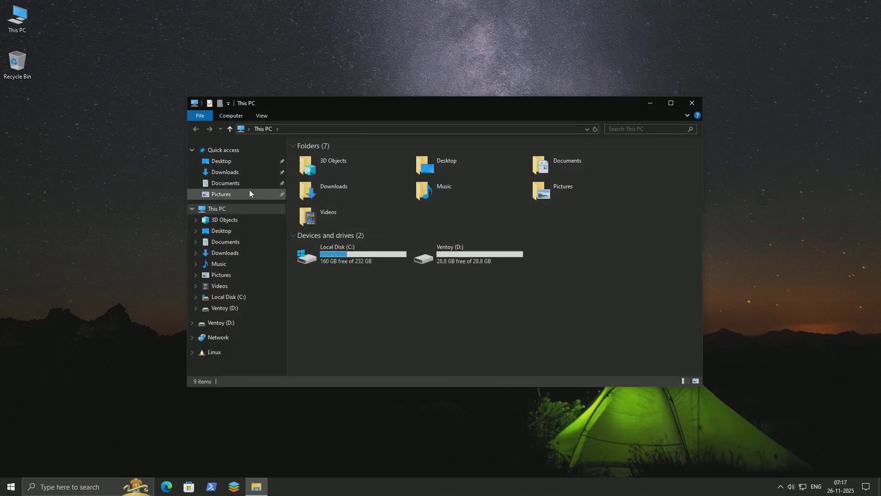
{"action": "left_click", "coordinate": [225, 171]}
{"action": "right_click", "coordinate": [362, 180]}
{"action": "left_click", "coordinate": [384, 306]}
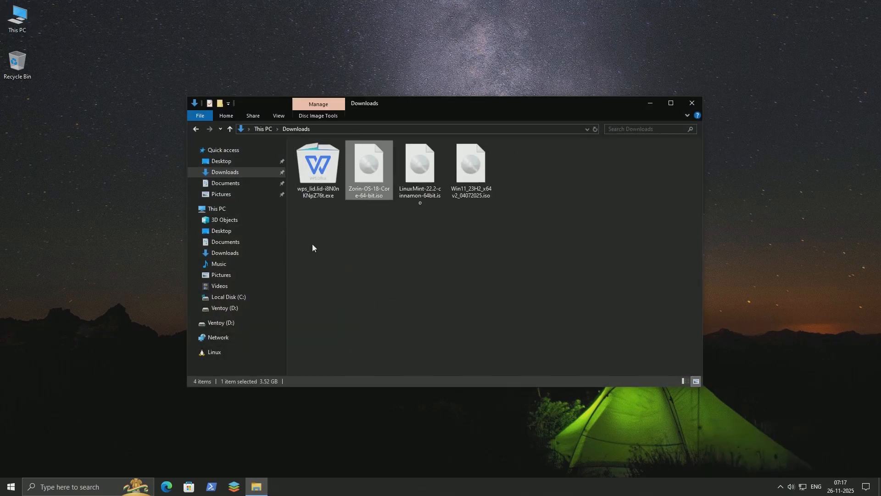
{"action": "left_click", "coordinate": [217, 209]}
{"action": "double_click", "coordinate": [456, 257]}
{"action": "right_click", "coordinate": [464, 274]}
{"action": "left_click", "coordinate": [506, 338]}
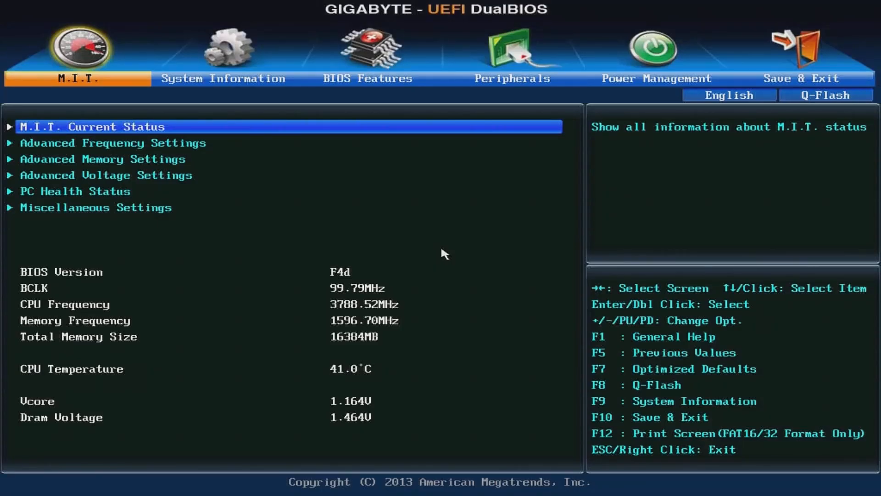
Go to the boot option priorities in the BIOS Features settings of the Gigabyte UEFI setup.
{"action": "key", "text": "Right"}
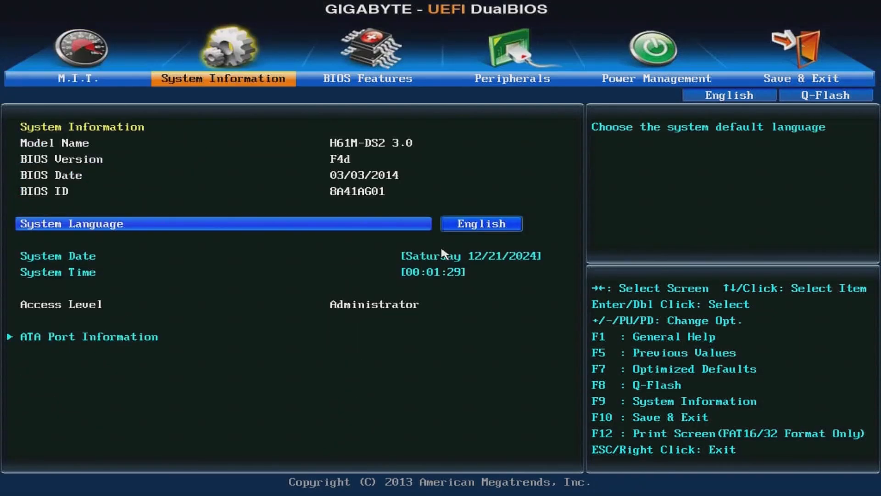
{"action": "key", "text": "Right"}
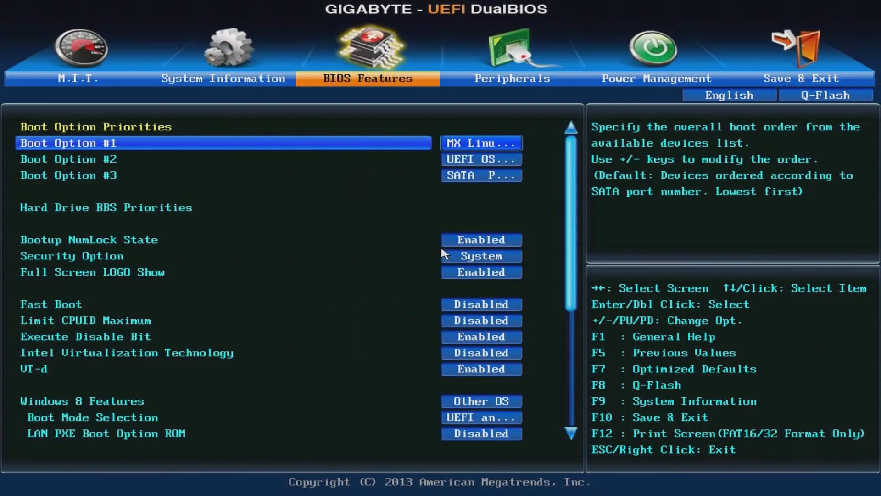
{"action": "key", "text": "Down"}
{"action": "key", "text": "Down"}
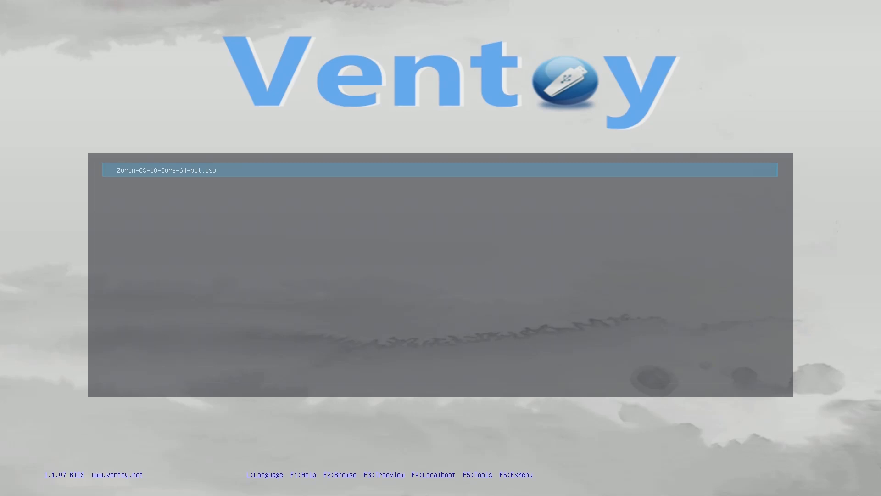
Boot Zorin-OS-18-Core-64-bit.iso from the Ventoy USB drive in normal mode.
{"action": "key", "text": "Return"}
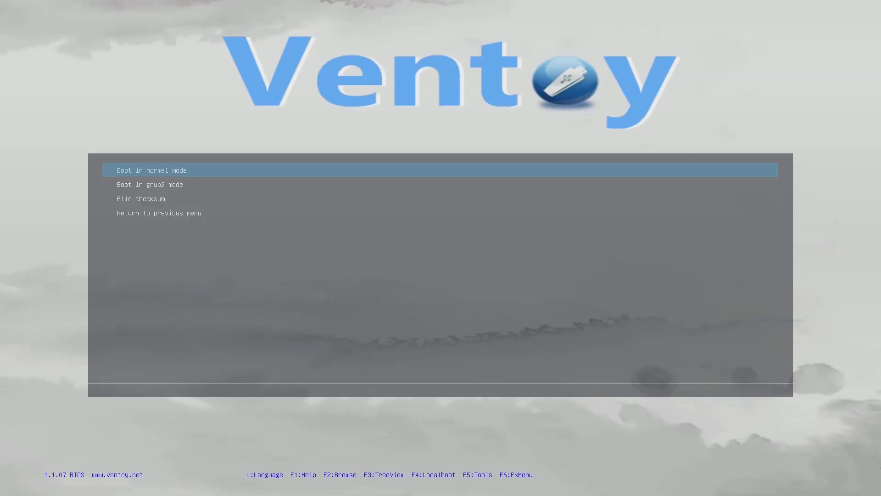
{"action": "key", "text": "Return"}
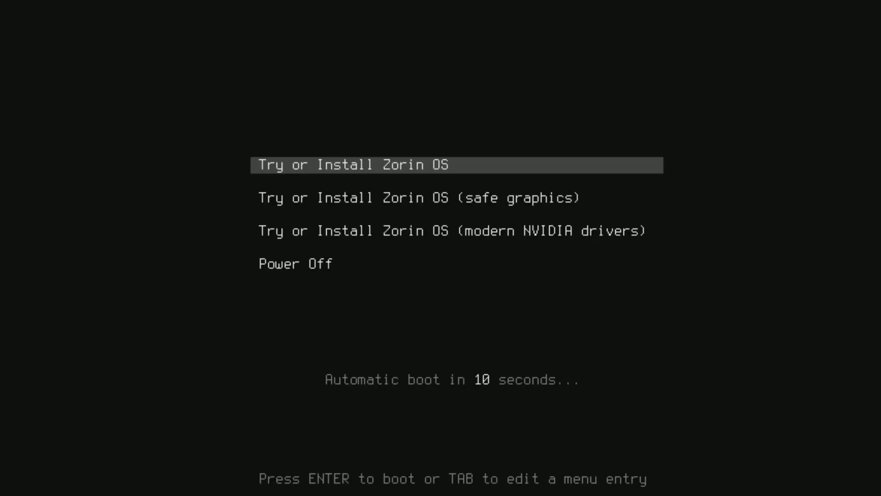
Review the graphics boot options, start the standard Try or Install Zorin OS entry, and cancel the filesystem check.
{"action": "key", "text": "Down"}
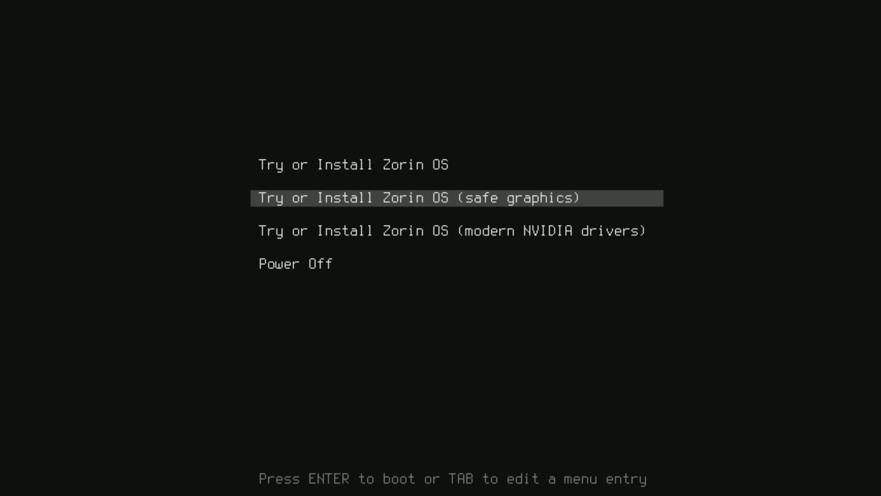
{"action": "key", "text": "Up"}
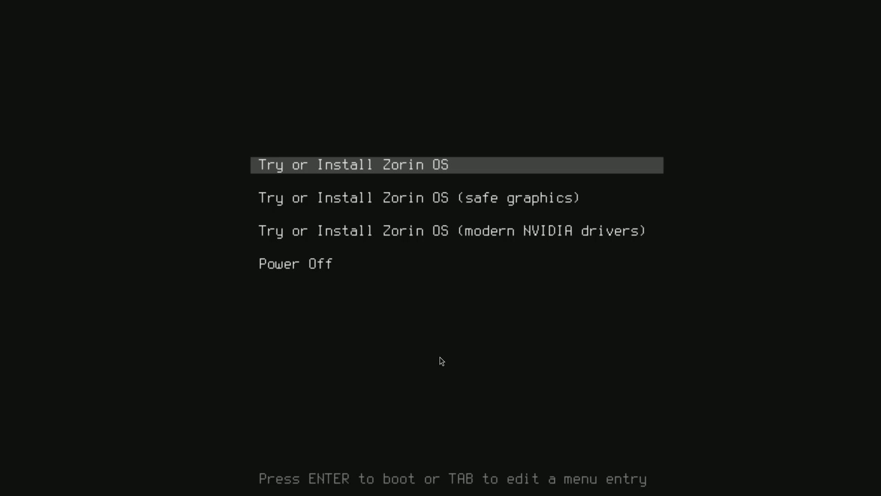
{"action": "key", "text": "Down"}
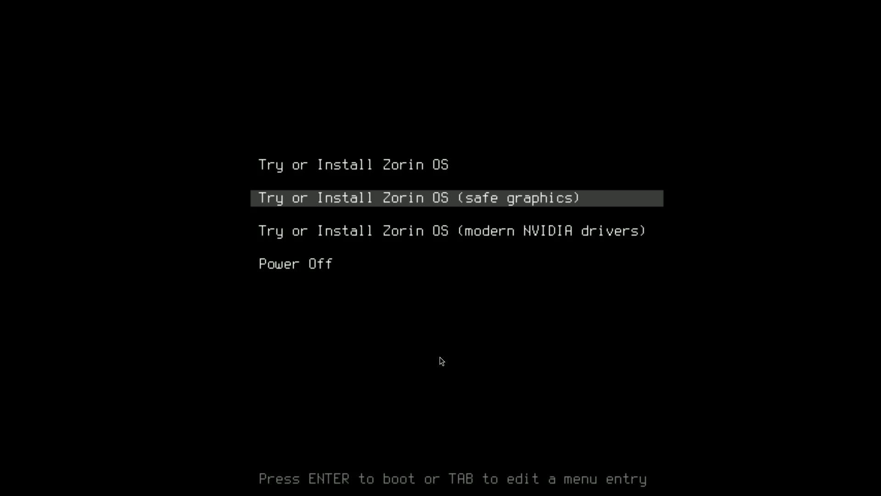
{"action": "key", "text": "Down"}
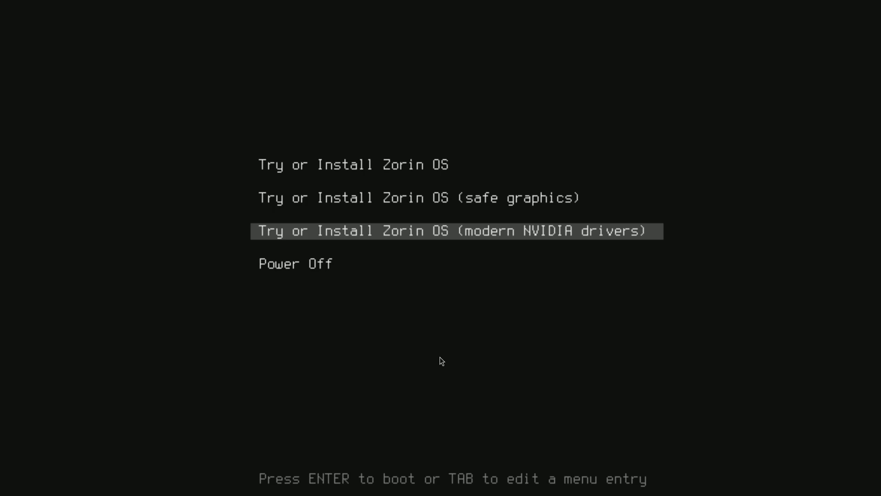
{"action": "key", "text": "Up"}
{"action": "key", "text": "Up"}
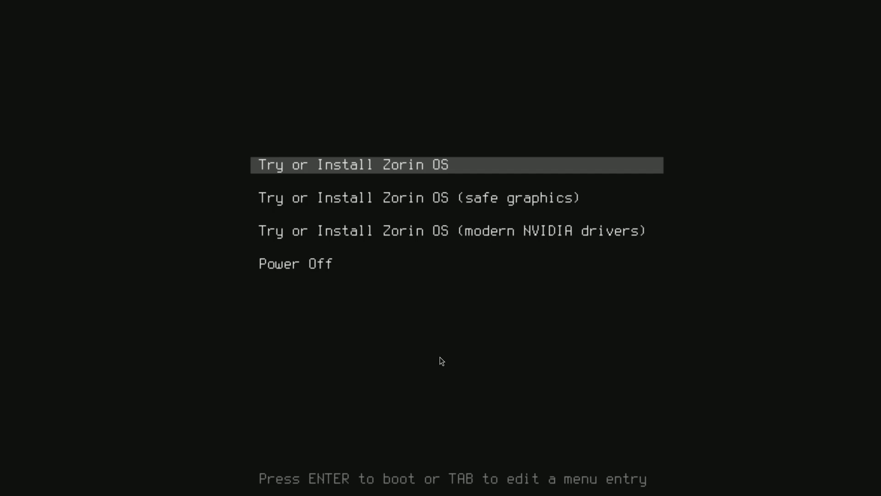
{"action": "key", "text": "Return"}
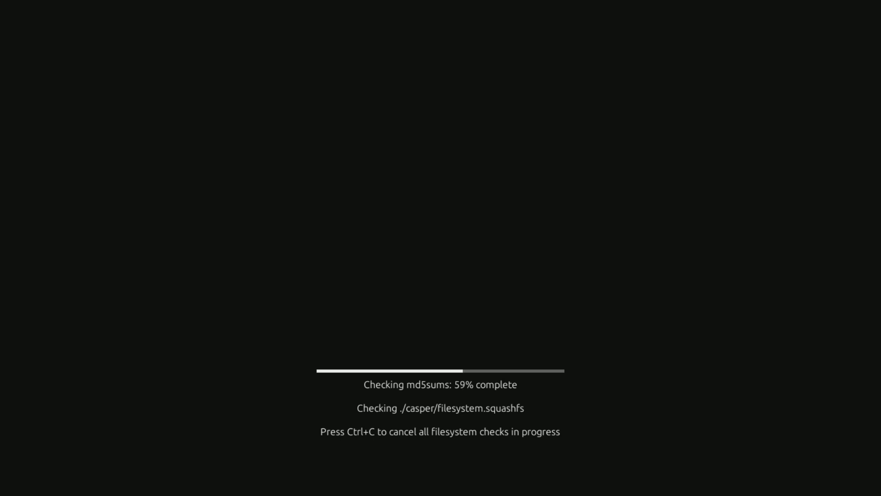
{"action": "key", "text": "ctrl+c"}
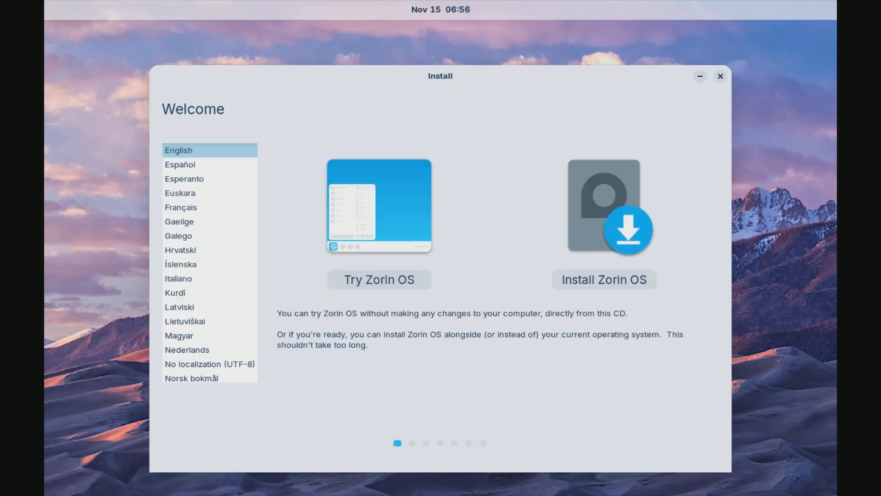
Preview the installer's welcome page in Español, Français and Italiano before switching back to English.
{"action": "left_click_drag", "start_coordinate": [436, 76], "coordinate": [436, 66]}
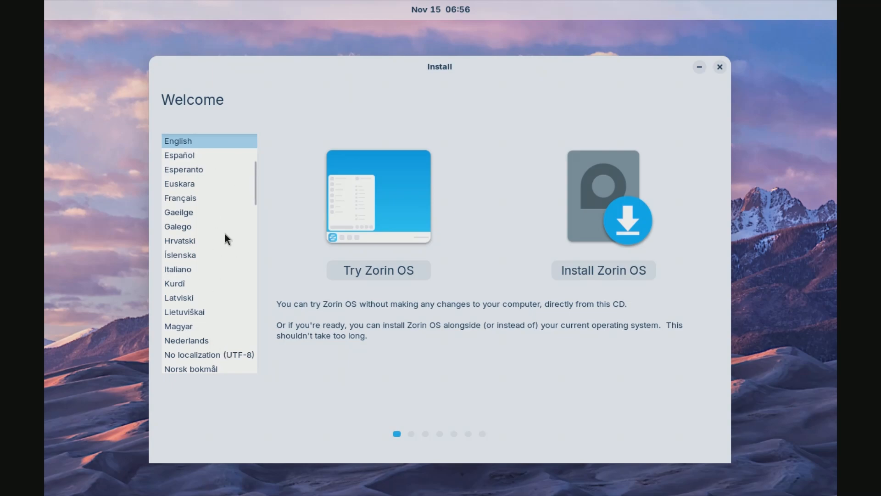
{"action": "left_click", "coordinate": [197, 154]}
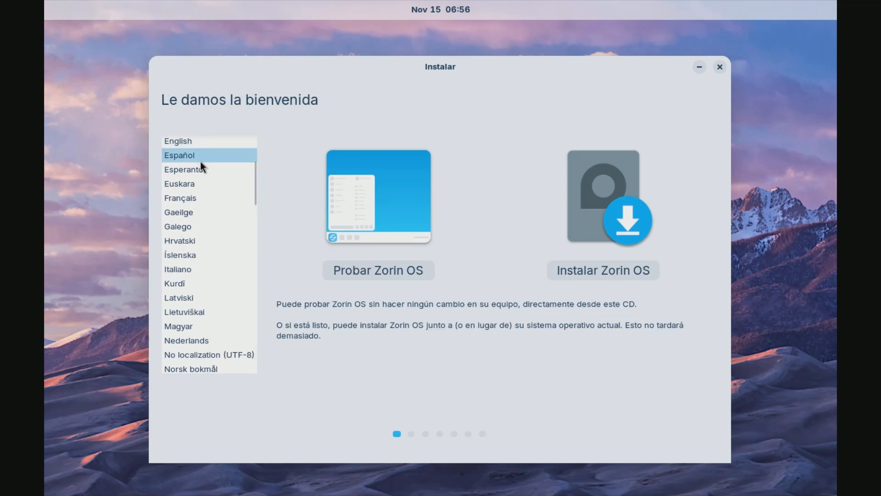
{"action": "left_click", "coordinate": [200, 196]}
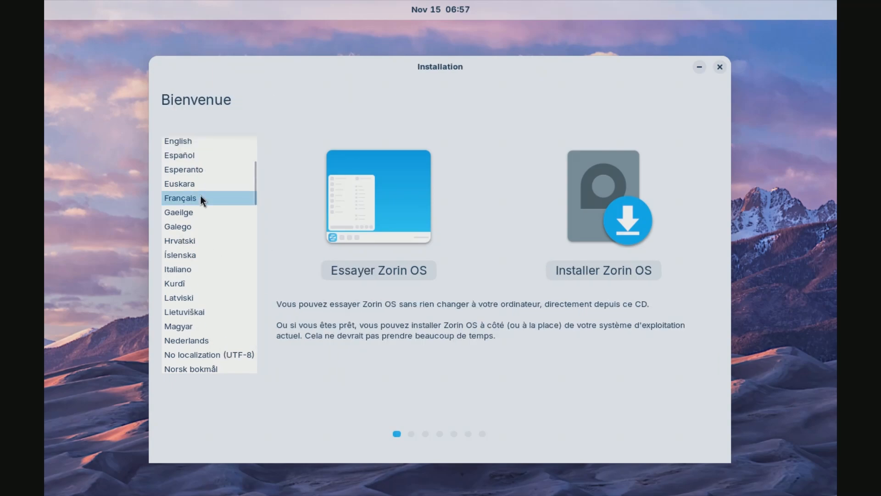
{"action": "left_click", "coordinate": [198, 269]}
{"action": "left_click", "coordinate": [192, 147]}
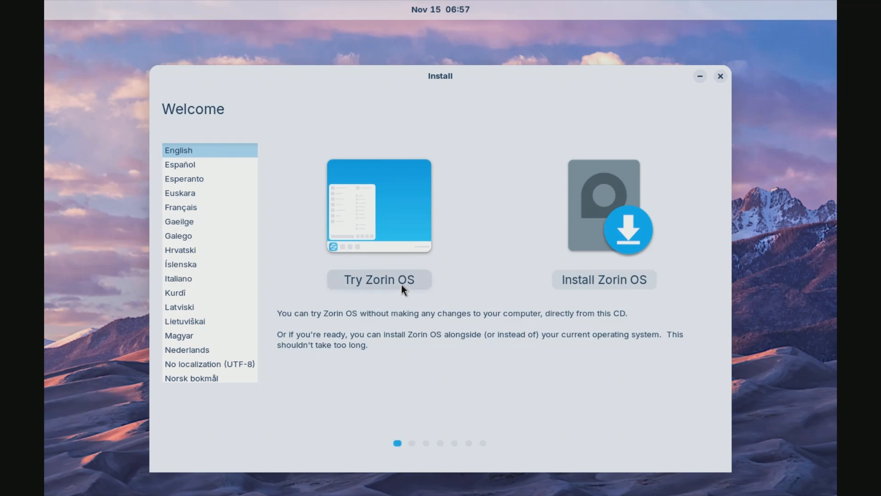
Close the installer's welcome window to enter the live Zorin OS desktop.
{"action": "left_click", "coordinate": [721, 76]}
{"action": "left_click", "coordinate": [545, 302]}
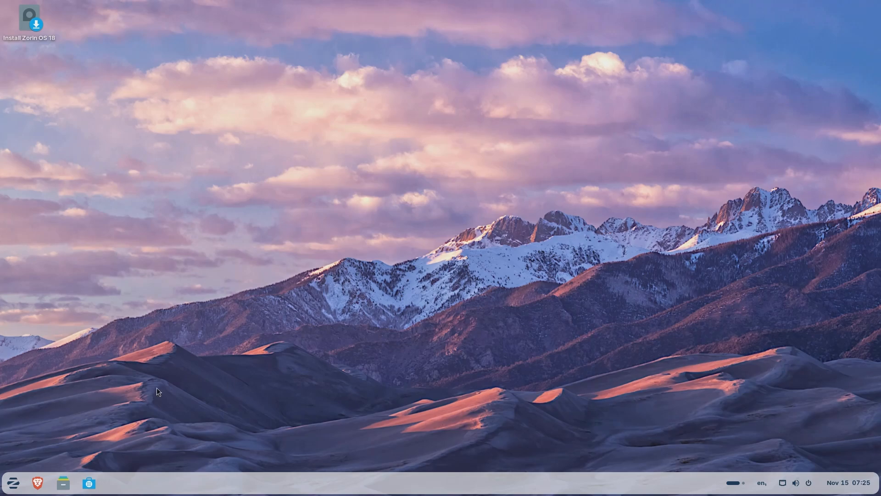
Explore the live desktop by viewing the Home folder in Files, the Brave browser and the dark appearance.
{"action": "left_click", "coordinate": [63, 483]}
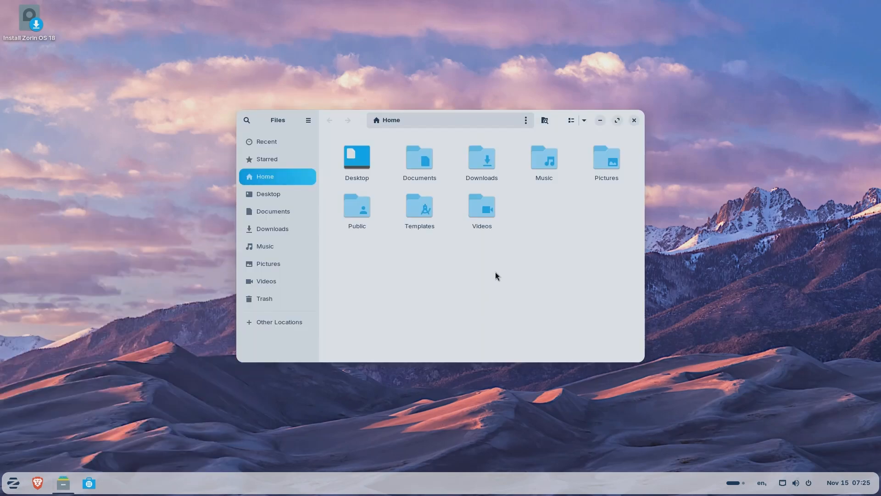
{"action": "left_click", "coordinate": [634, 121]}
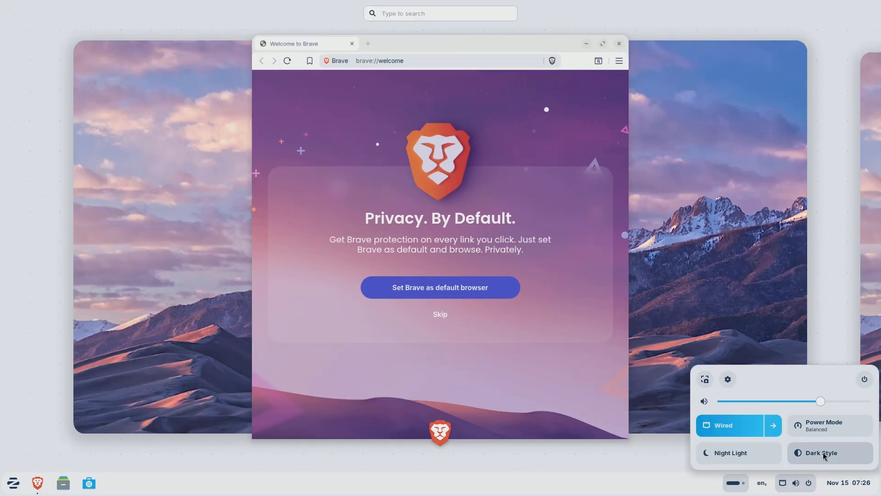
{"action": "left_click", "coordinate": [824, 453]}
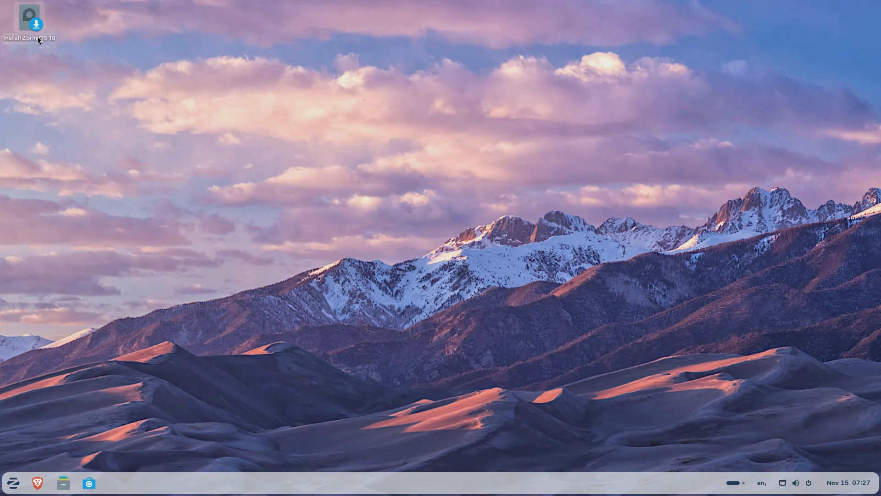
{"action": "left_click_drag", "start_coordinate": [21, 77], "coordinate": [83, 7]}
{"action": "left_click", "coordinate": [169, 162]}
Launch the Zorin OS 18 installer from the live desktop and look through its language list.
{"action": "double_click", "coordinate": [29, 23]}
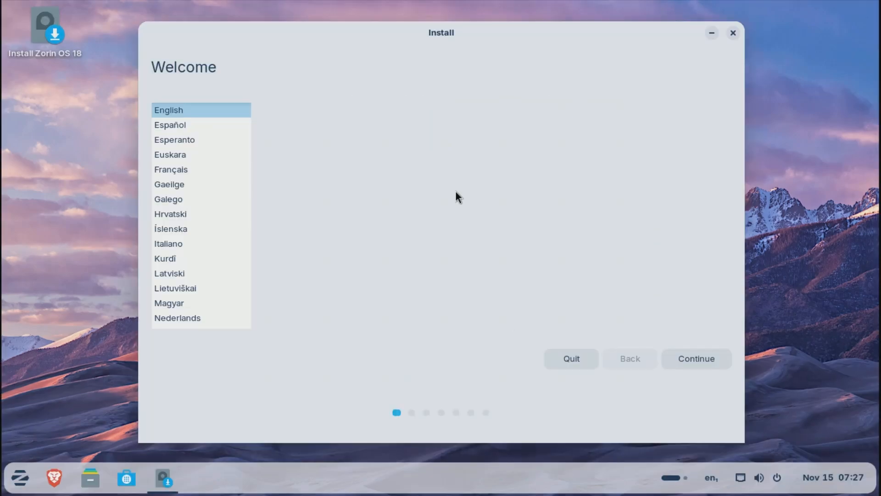
{"action": "scroll", "coordinate": [221, 170], "scroll_direction": "down", "scroll_amount": 15}
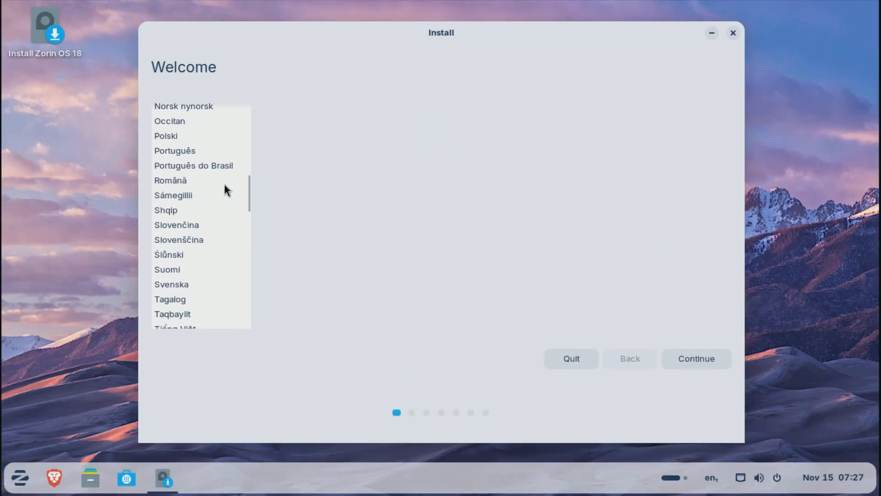
{"action": "scroll", "coordinate": [225, 192], "scroll_direction": "down", "scroll_amount": 3}
{"action": "scroll", "coordinate": [227, 189], "scroll_direction": "up", "scroll_amount": 20}
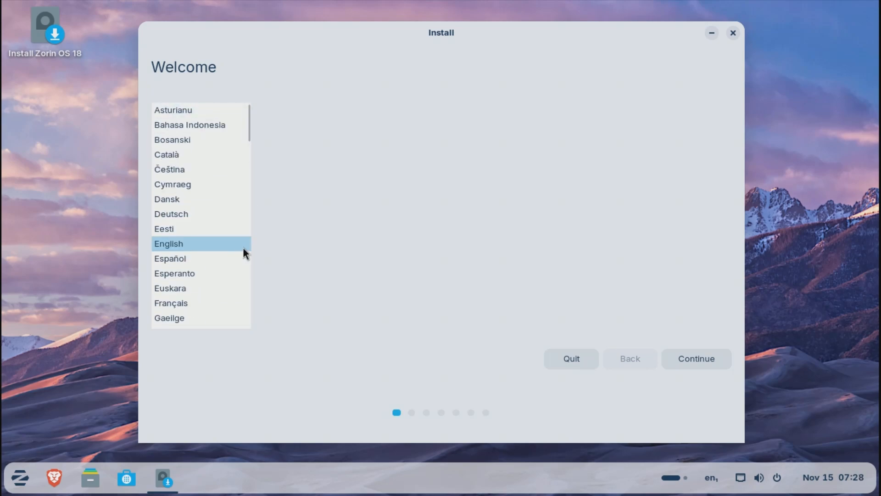
Preview the installer in Español, Esperanto and Français, and continue with English as the installation language.
{"action": "left_click", "coordinate": [192, 258]}
{"action": "left_click", "coordinate": [190, 273]}
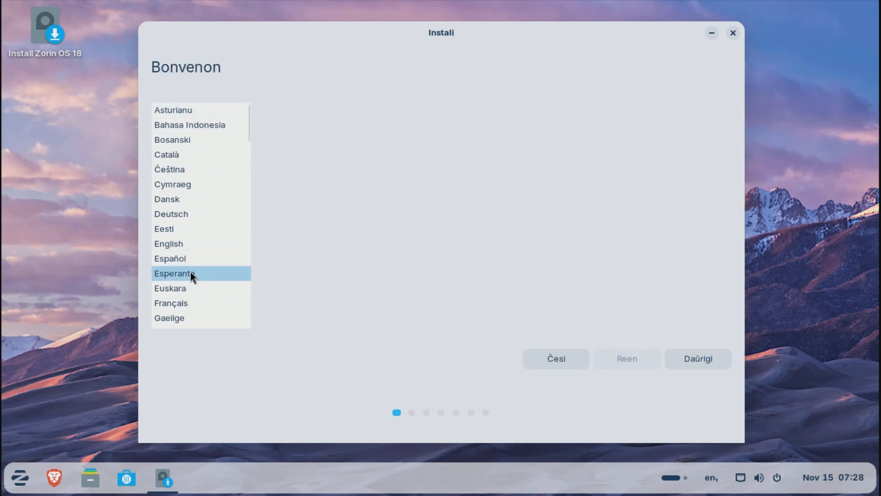
{"action": "left_click", "coordinate": [186, 303]}
{"action": "scroll", "coordinate": [191, 288], "scroll_direction": "down", "scroll_amount": 5}
{"action": "scroll", "coordinate": [191, 288], "scroll_direction": "down", "scroll_amount": 3}
{"action": "scroll", "coordinate": [191, 293], "scroll_direction": "up", "scroll_amount": 7}
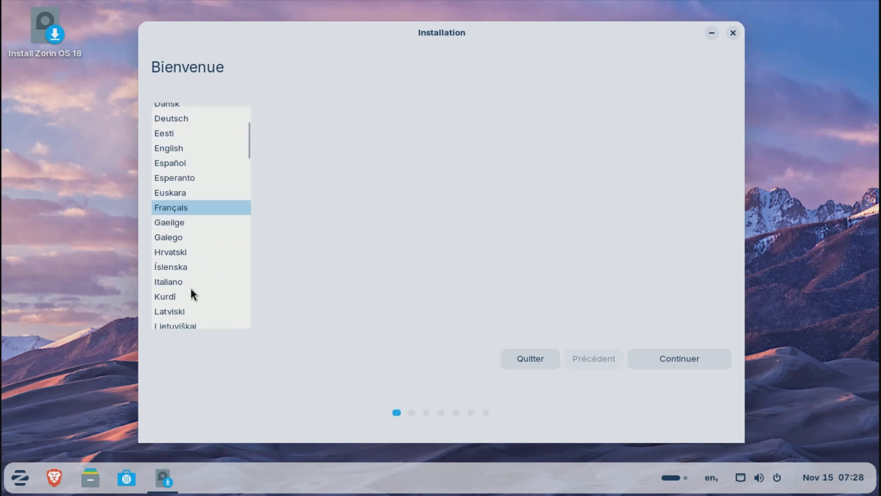
{"action": "left_click", "coordinate": [180, 213]}
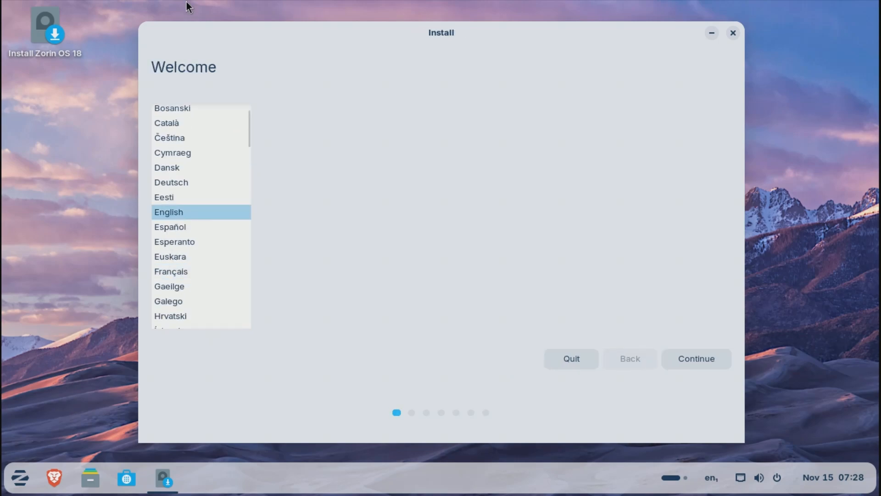
{"action": "left_click", "coordinate": [697, 360]}
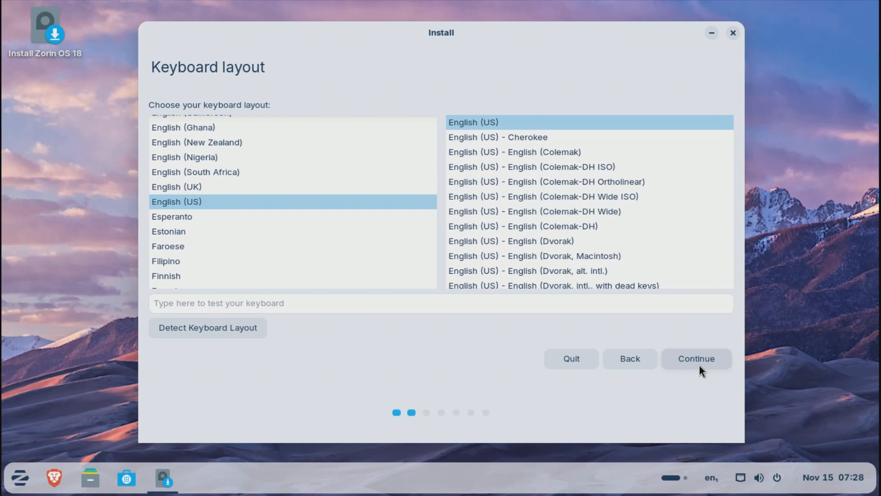
Select English (South Africa) as the keyboard layout.
{"action": "left_click", "coordinate": [219, 185]}
{"action": "left_click", "coordinate": [227, 186]}
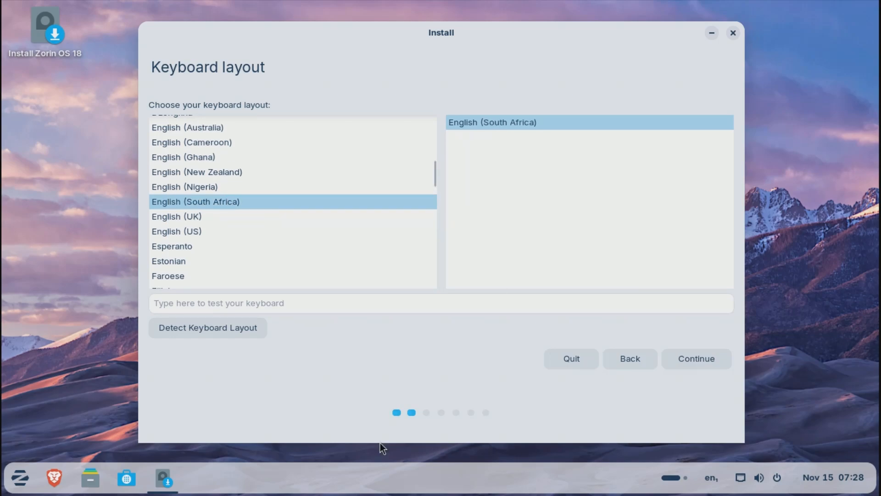
Detect the keyboard layout by supplying the requested keys, answering No for absent ones, and continue with English (US).
{"action": "left_click", "coordinate": [230, 329]}
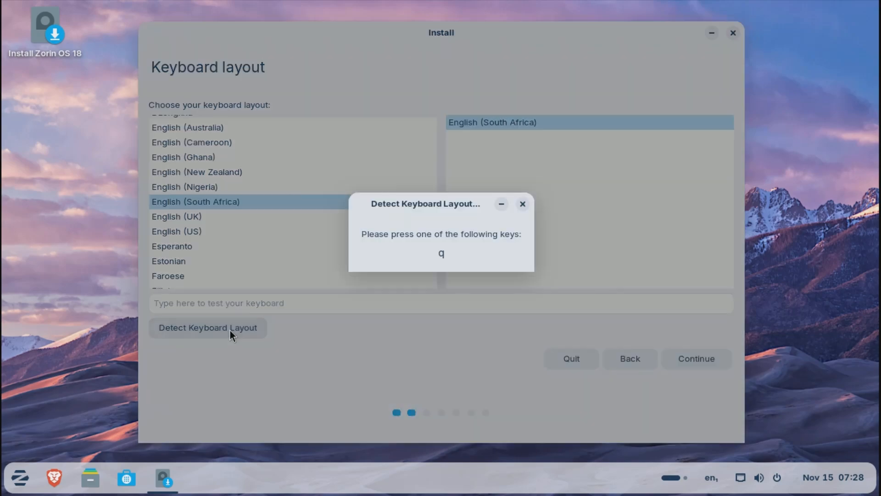
{"action": "key", "text": "q"}
{"action": "key", "text": "z"}
{"action": "left_click", "coordinate": [378, 268]}
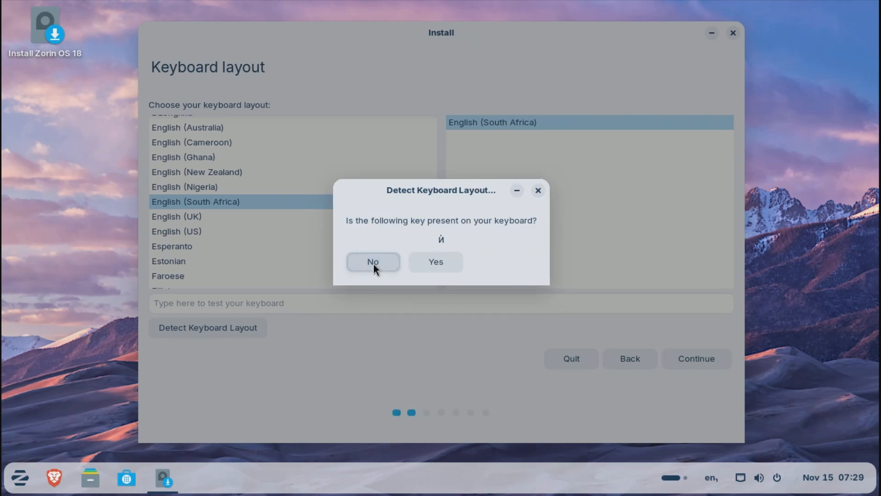
{"action": "left_click", "coordinate": [372, 263]}
{"action": "left_click", "coordinate": [371, 263]}
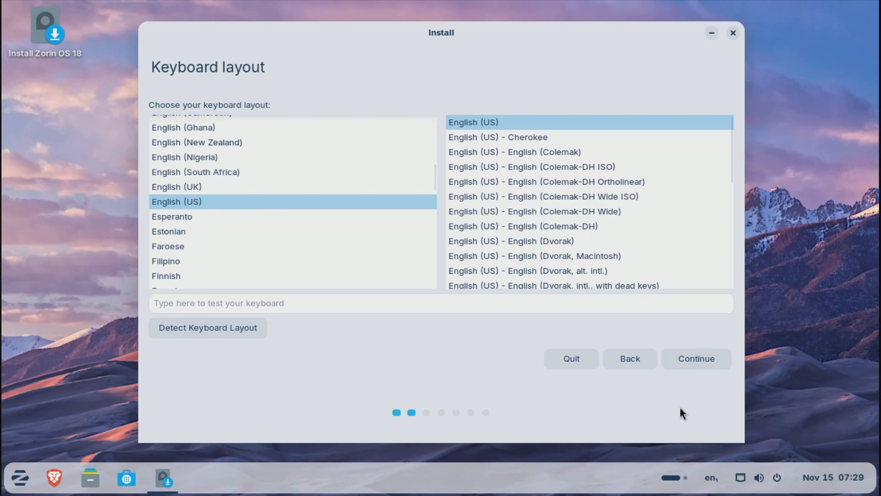
{"action": "left_click", "coordinate": [701, 363]}
Turn off downloading updates while installing Zorin OS in the updates and other software options.
{"action": "left_click_drag", "start_coordinate": [152, 67], "coordinate": [635, 128]}
{"action": "left_click", "coordinate": [178, 112]}
{"action": "left_click", "coordinate": [179, 111]}
{"action": "left_click", "coordinate": [179, 111]}
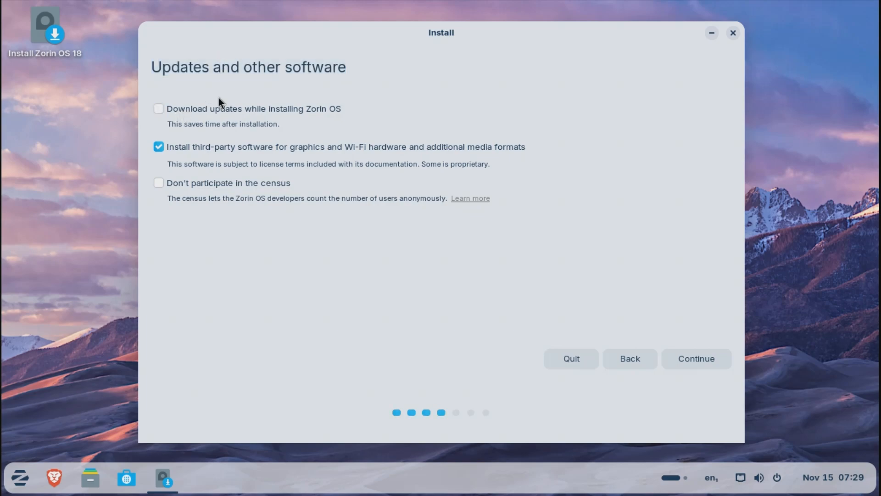
Turn on downloading updates while installing Zorin OS, try the census opt-out, and restore census participation.
{"action": "left_click", "coordinate": [248, 110]}
{"action": "left_click_drag", "start_coordinate": [237, 199], "coordinate": [445, 198]}
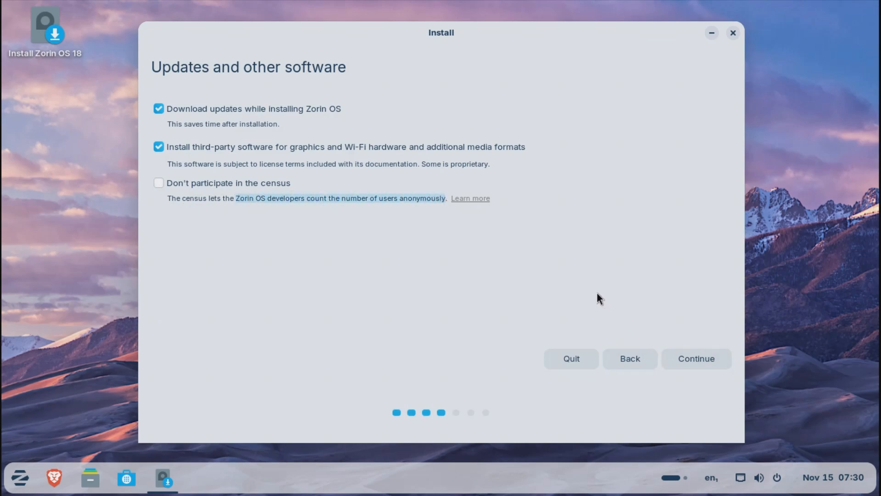
{"action": "left_click", "coordinate": [199, 194]}
{"action": "left_click", "coordinate": [200, 187]}
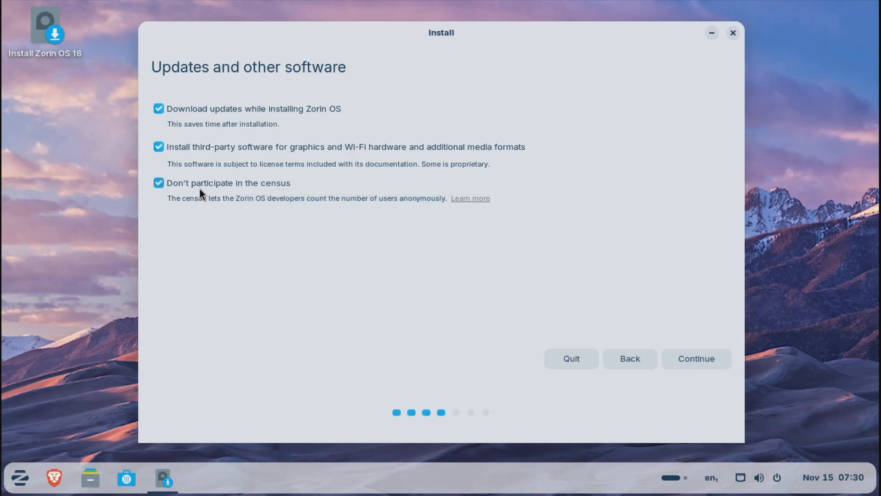
{"action": "left_click", "coordinate": [199, 188]}
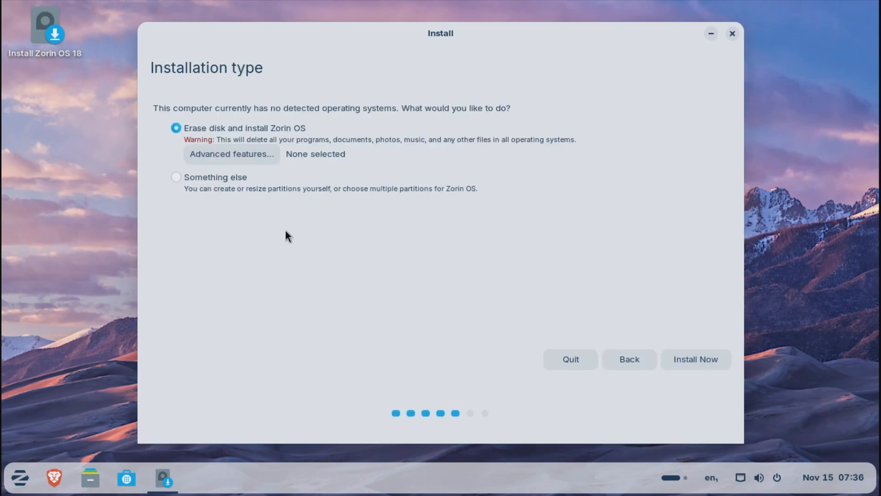
Inspect the manual partitioning page offered by the Something else installation type and return to the installation type choices.
{"action": "triple_click", "coordinate": [203, 68]}
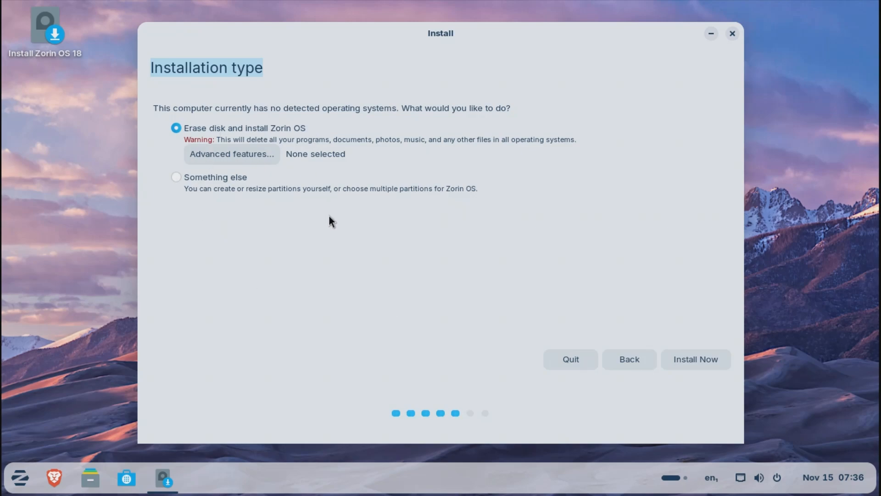
{"action": "left_click", "coordinate": [203, 65]}
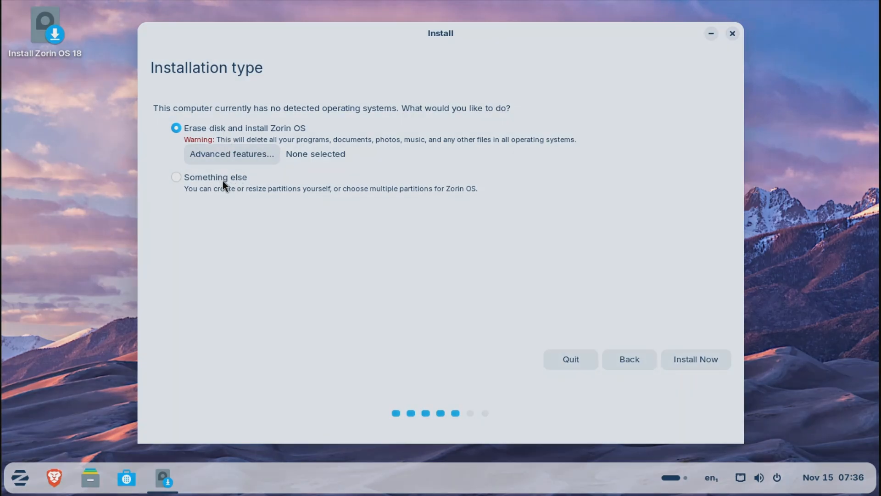
{"action": "left_click", "coordinate": [222, 180]}
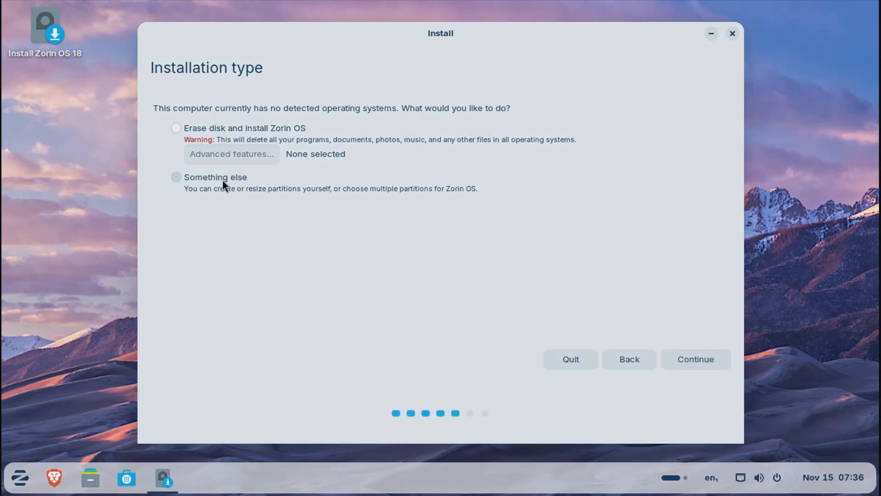
{"action": "left_click", "coordinate": [697, 367]}
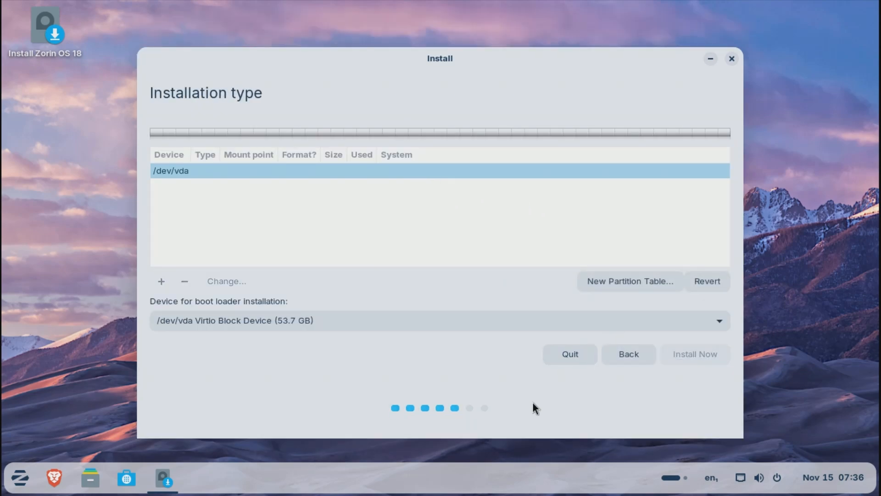
{"action": "left_click", "coordinate": [637, 358]}
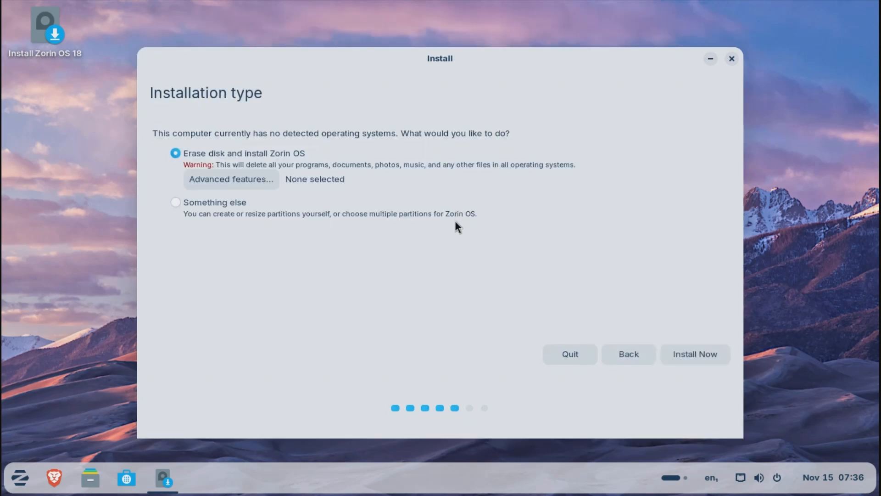
Try LVM with encryption in the advanced features, and set the option back to None.
{"action": "left_click", "coordinate": [258, 184]}
{"action": "left_click", "coordinate": [339, 223]}
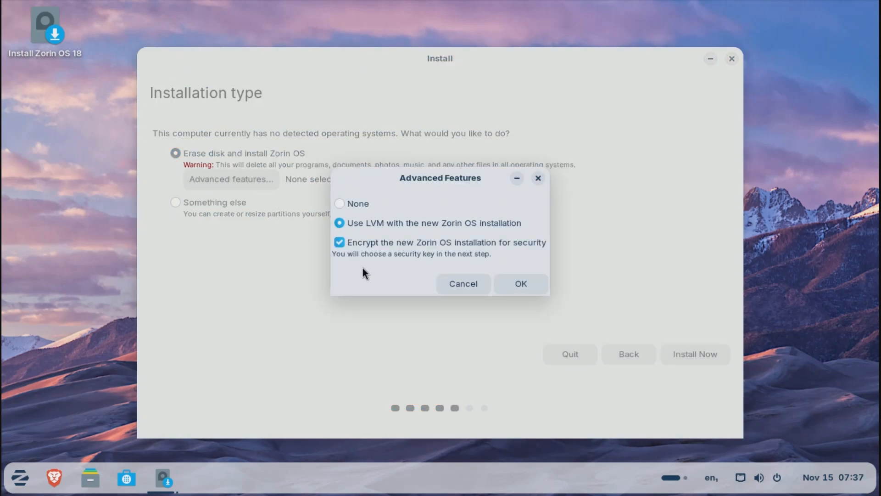
{"action": "left_click", "coordinate": [339, 203]}
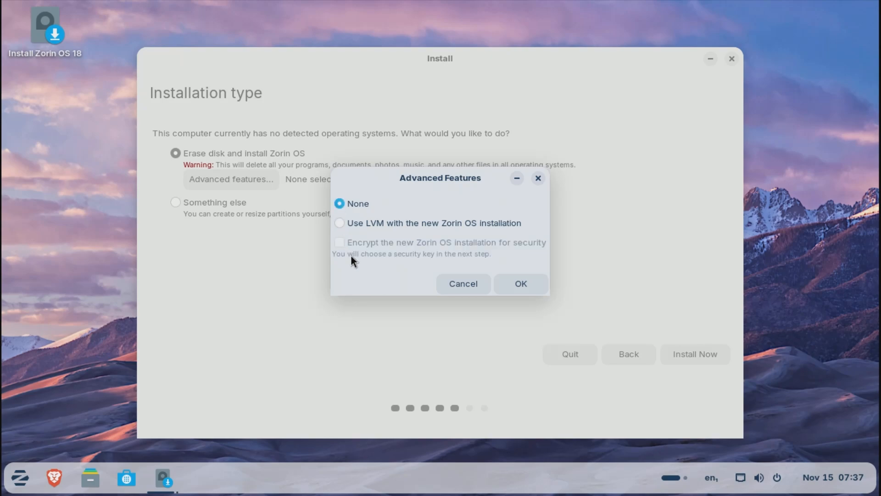
{"action": "left_click", "coordinate": [537, 288]}
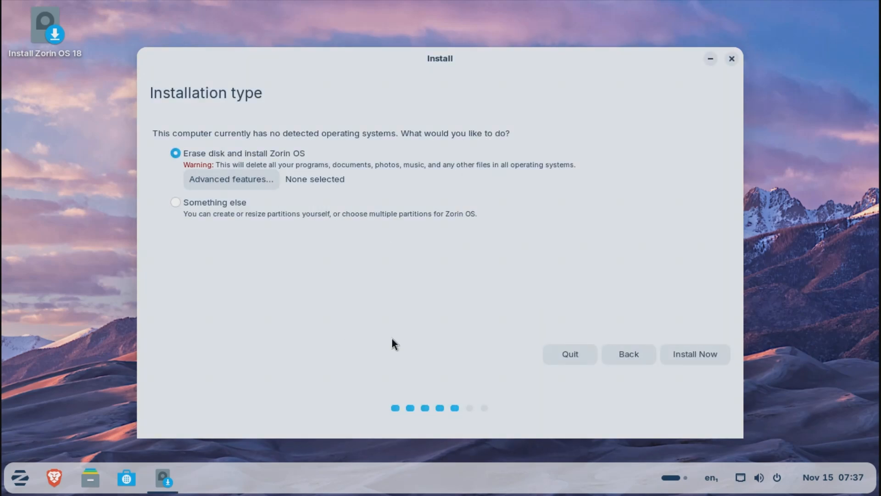
Start the installation with Erase disk and install Zorin OS, and confirm writing the listed partition changes to the disk.
{"action": "left_click", "coordinate": [721, 355]}
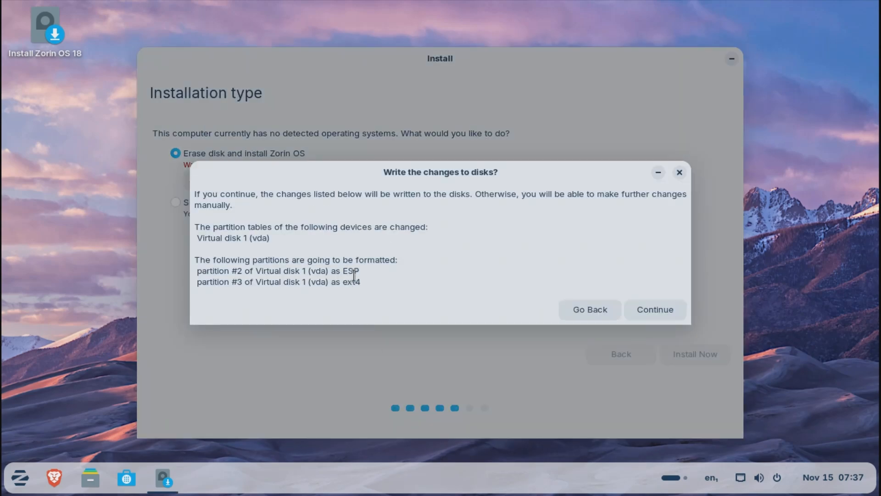
{"action": "double_click", "coordinate": [351, 271]}
{"action": "double_click", "coordinate": [352, 282]}
{"action": "left_click", "coordinate": [401, 303]}
{"action": "left_click", "coordinate": [652, 314]}
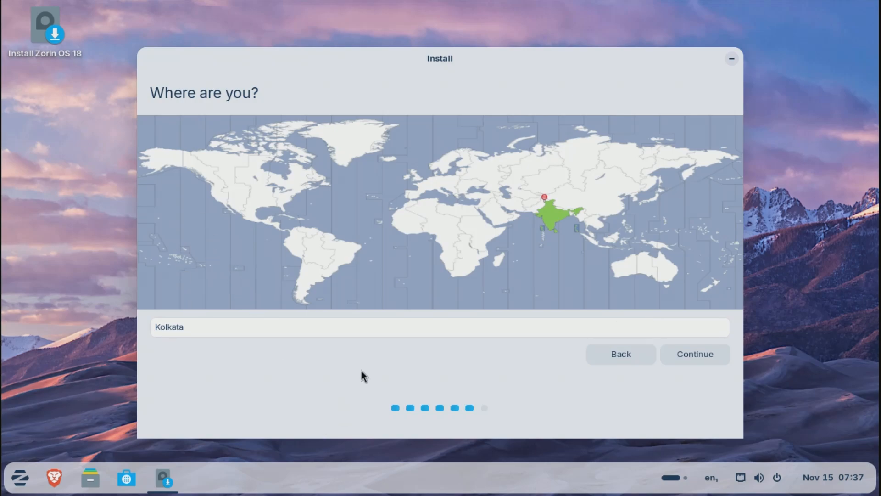
Try several time zones across the world map, including Denver and Auckland.
{"action": "left_click", "coordinate": [241, 199]}
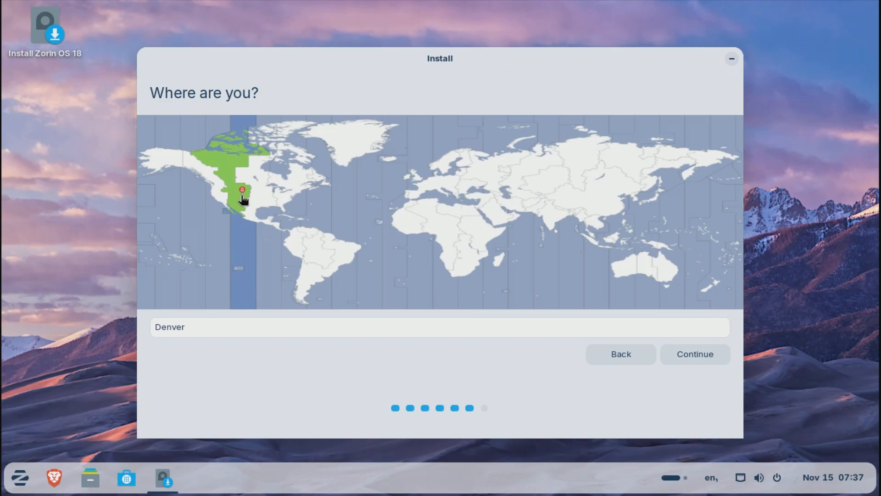
{"action": "left_click", "coordinate": [279, 195]}
{"action": "left_click", "coordinate": [296, 189]}
{"action": "left_click", "coordinate": [354, 161]}
{"action": "left_click", "coordinate": [344, 261]}
{"action": "left_click", "coordinate": [324, 256]}
{"action": "left_click", "coordinate": [460, 238]}
{"action": "left_click", "coordinate": [707, 284]}
Enter mumbai as the location and continue to the account details.
{"action": "left_click", "coordinate": [273, 330]}
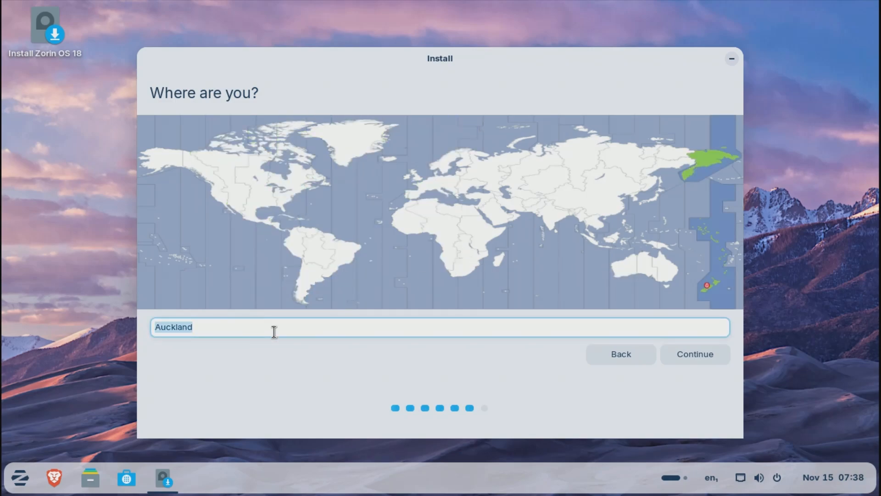
{"action": "type", "text": "mumbai"}
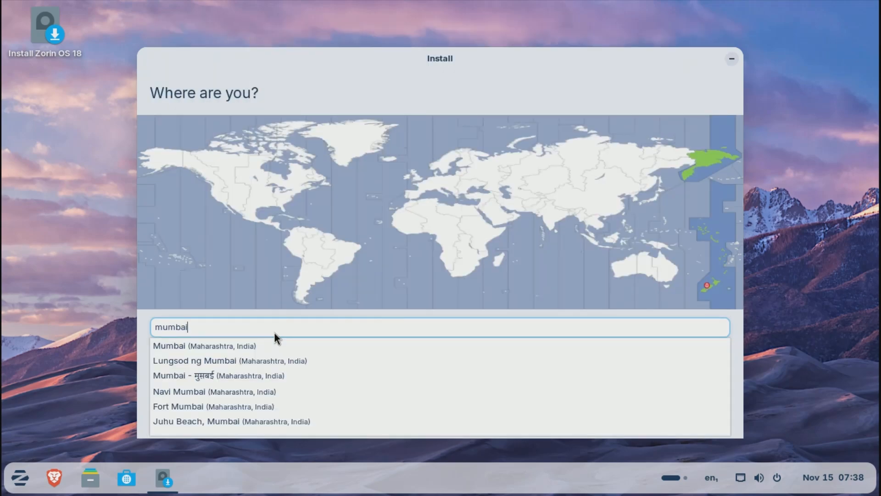
{"action": "left_click", "coordinate": [274, 345]}
{"action": "left_click", "coordinate": [695, 354]}
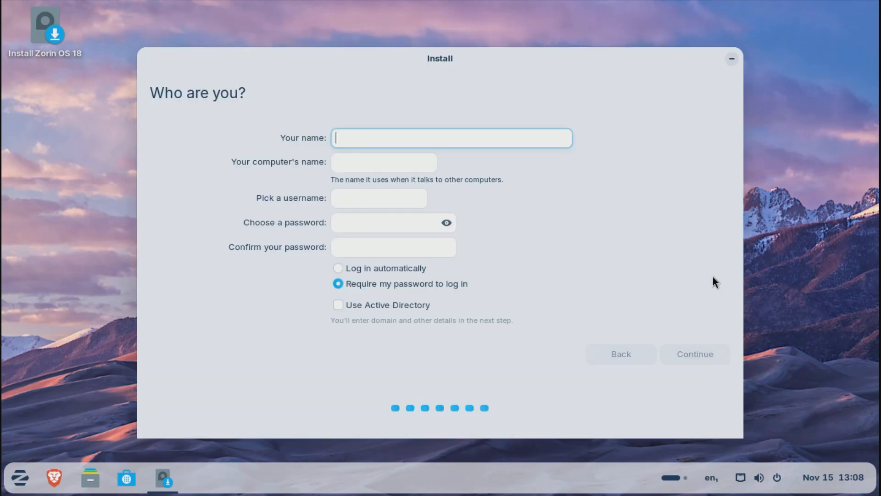
Enter the user's name and set the computer's name to zorin18vm.
{"action": "type", "text": "NixNexus"}
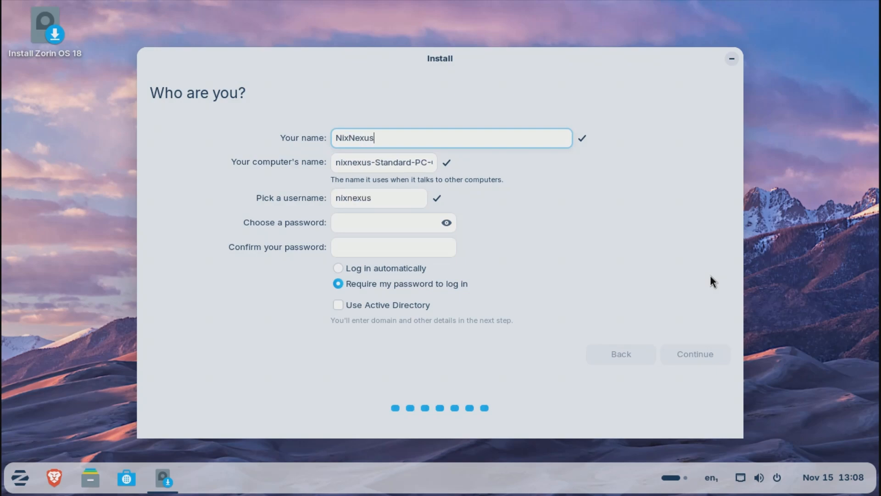
{"action": "double_click", "coordinate": [356, 202]}
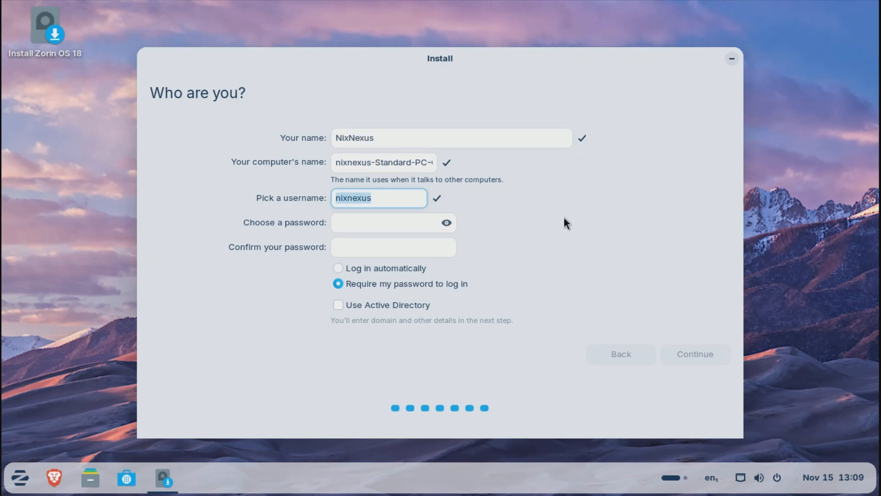
{"action": "triple_click", "coordinate": [404, 160]}
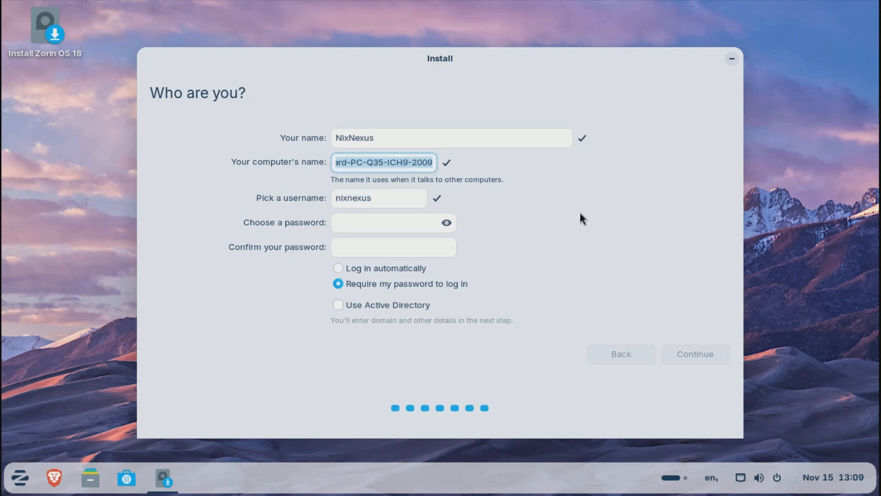
{"action": "key", "text": "BackSpace"}
{"action": "type", "text": "zorin18vm"}
{"action": "key", "text": "Tab"}
{"action": "key", "text": "Tab"}
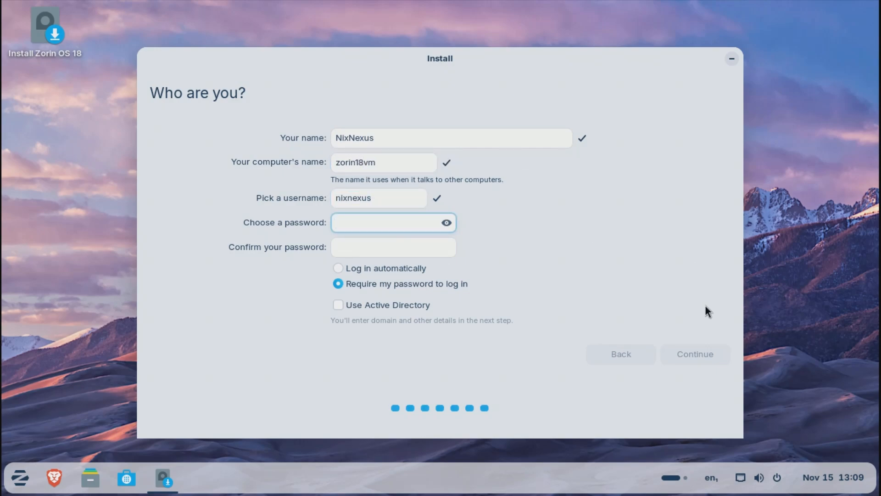
Enter and confirm the account password, reveal it to check the entry, and continue the installation.
{"action": "type", "text": "123"}
{"action": "key", "text": "Tab"}
{"action": "type", "text": "123"}
{"action": "left_click", "coordinate": [447, 223]}
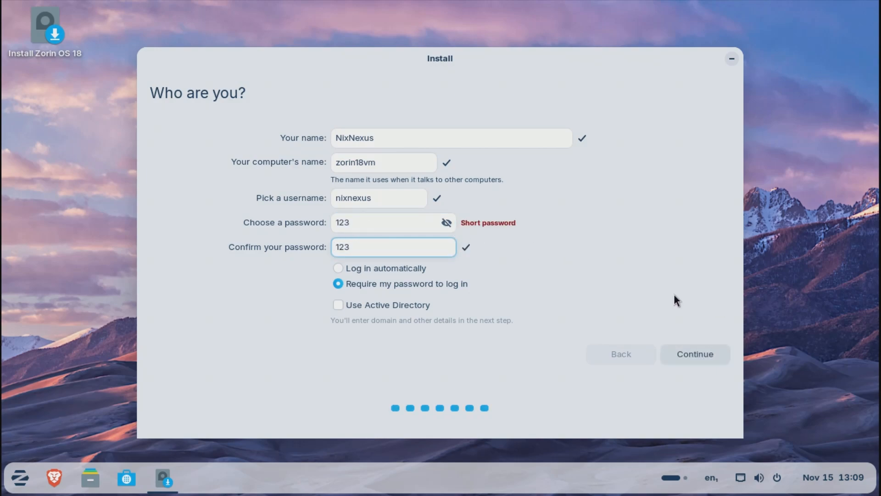
{"action": "left_click", "coordinate": [718, 361]}
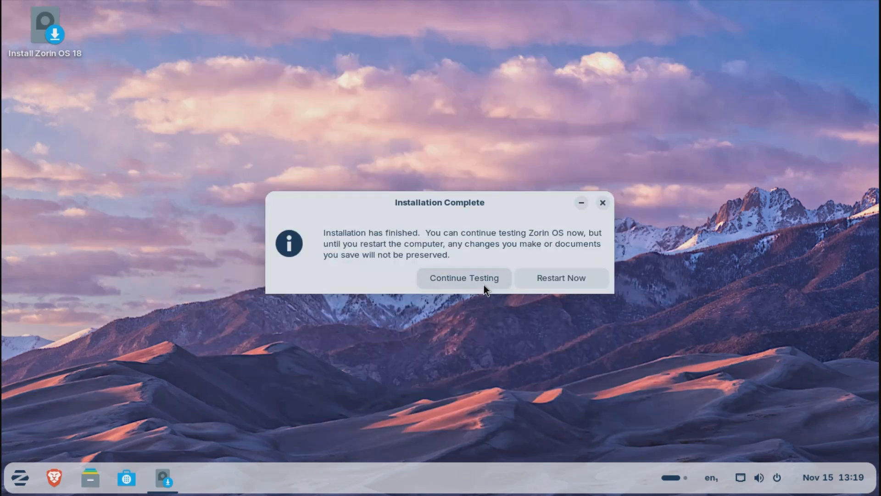
Restart into the installed system and log in to the new user account with its password.
{"action": "left_click", "coordinate": [586, 279]}
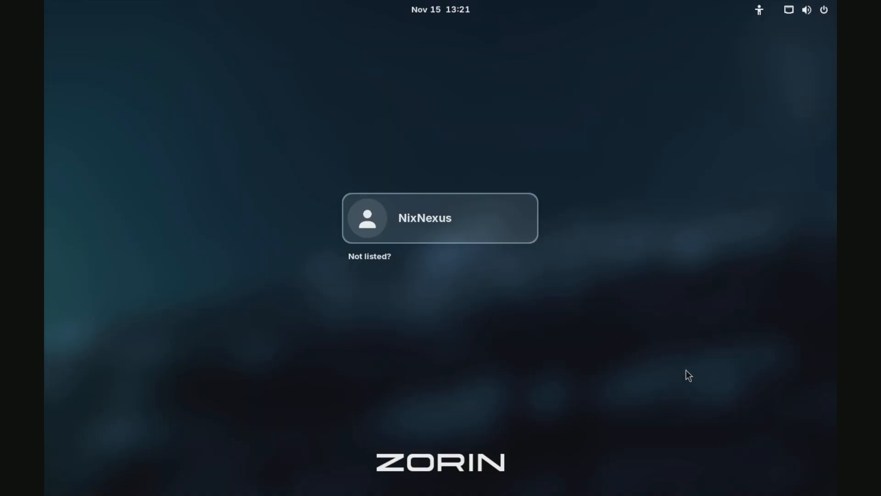
{"action": "left_click", "coordinate": [505, 230]}
{"action": "type", "text": "***"}
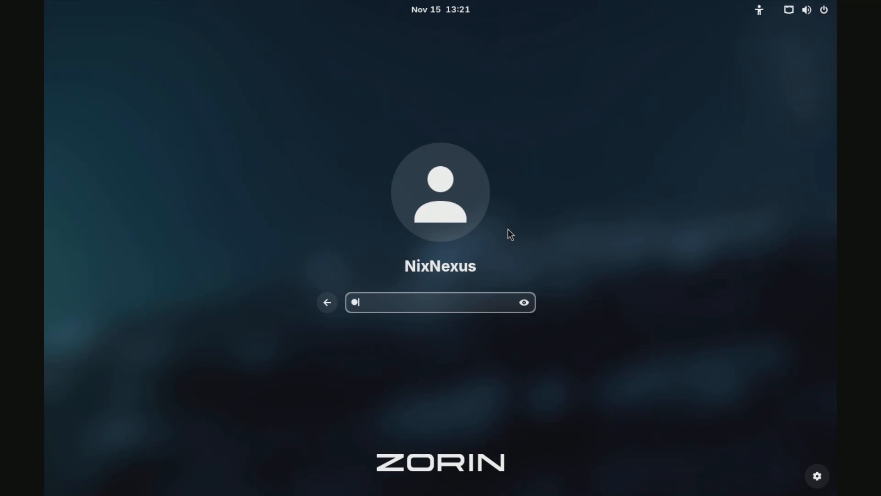
{"action": "key", "text": "Return"}
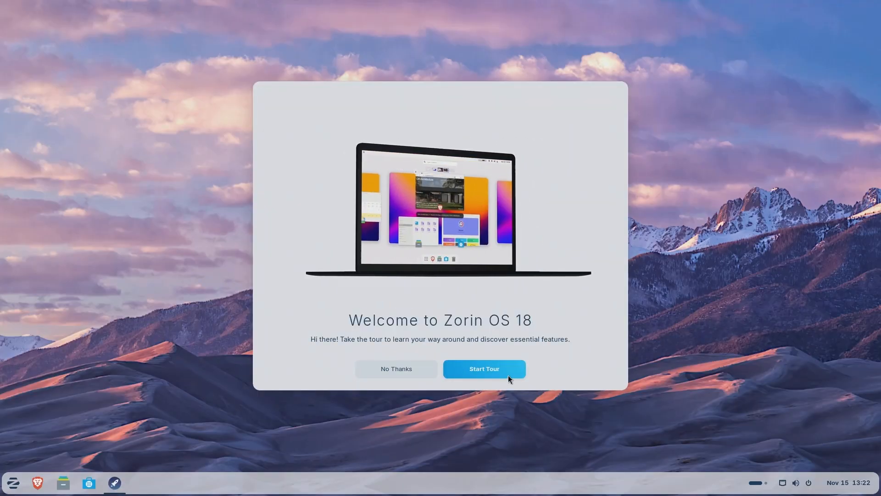
Follow the welcome tour up to the virtual machine page, trying the app menu and launching Zorin Appearance along the way.
{"action": "left_click", "coordinate": [508, 375]}
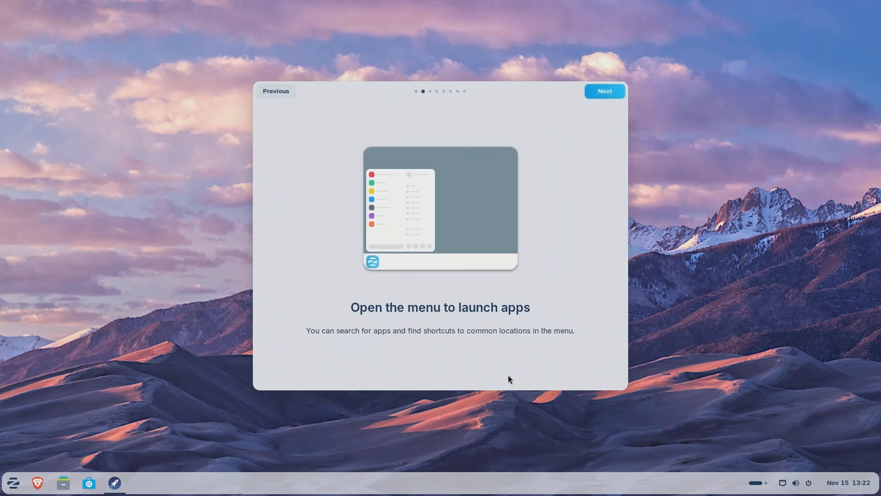
{"action": "left_click", "coordinate": [12, 487]}
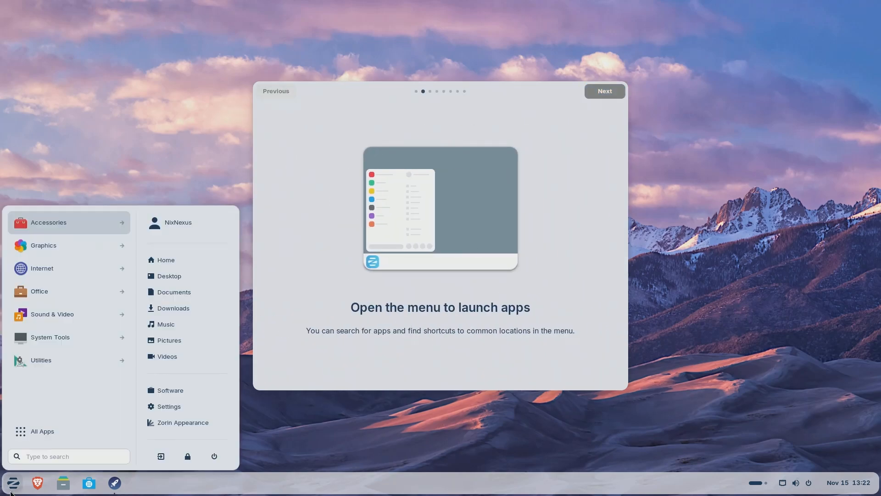
{"action": "left_click", "coordinate": [11, 489]}
{"action": "left_click", "coordinate": [613, 87]}
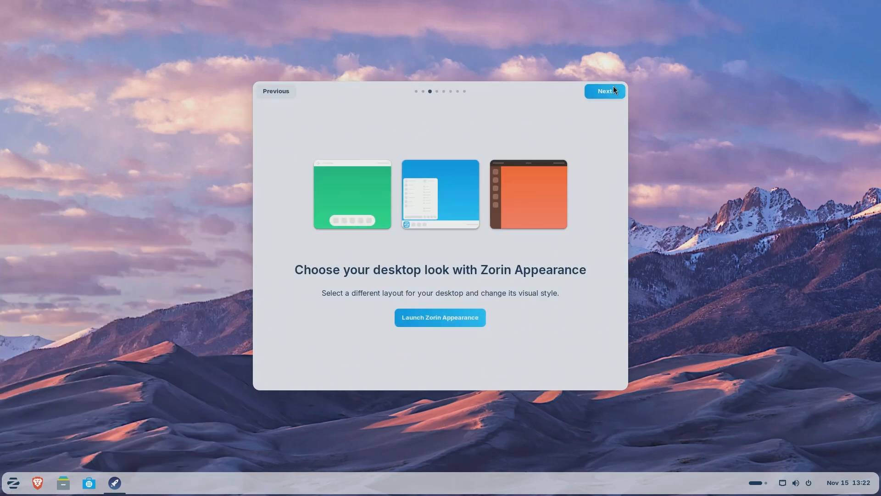
{"action": "left_click", "coordinate": [443, 325]}
{"action": "left_click", "coordinate": [601, 114]}
{"action": "left_click", "coordinate": [602, 92]}
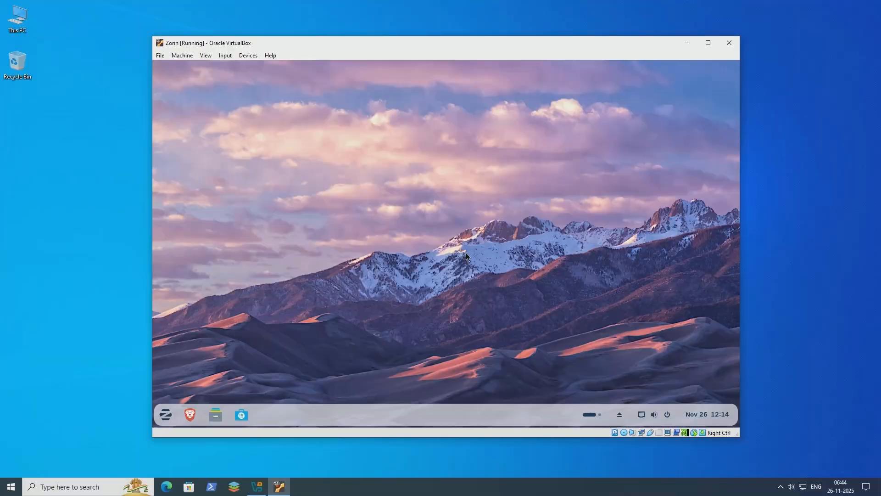
Switch to the Zorin virtual machine in VirtualBox and insert the Guest Additions CD image.
{"action": "left_click", "coordinate": [225, 55]}
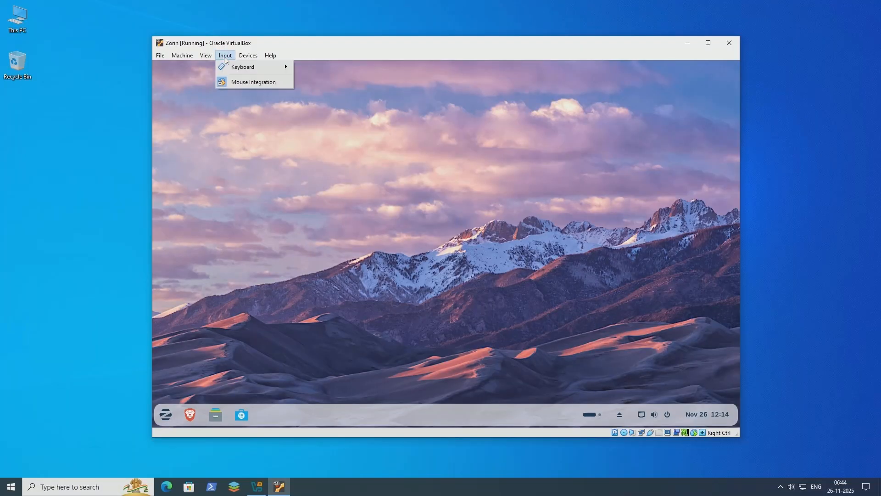
{"action": "mouse_move", "coordinate": [248, 55]}
{"action": "left_click", "coordinate": [279, 153]}
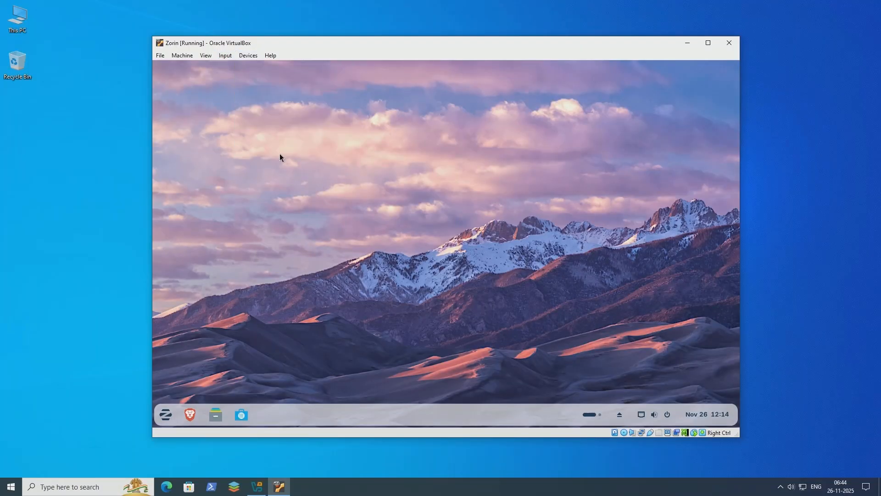
Run the Guest Additions installer from the mounted VBox_GAs disc and authenticate with the account password.
{"action": "left_click", "coordinate": [222, 415]}
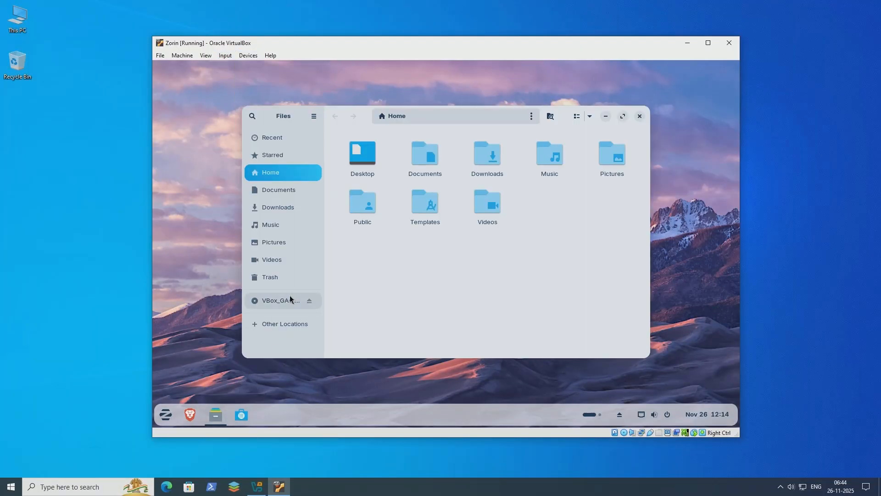
{"action": "left_click", "coordinate": [280, 300]}
{"action": "left_click", "coordinate": [618, 138]}
{"action": "left_click", "coordinate": [495, 274]}
{"action": "type", "text": "****"}
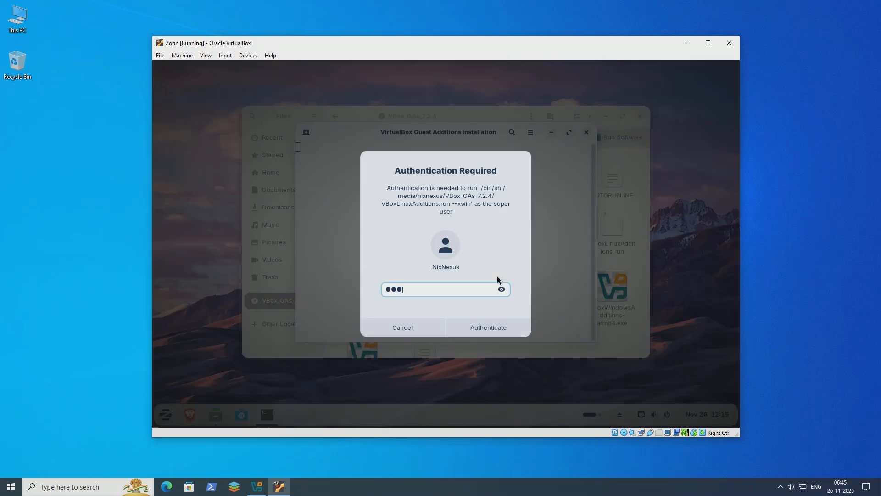
{"action": "key", "text": "Return"}
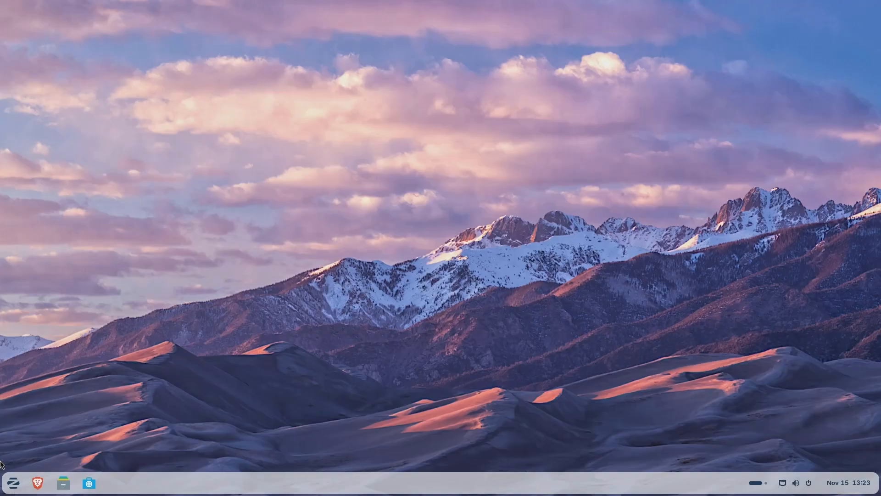
Open the System Details in the system's About settings and highlight the OS name.
{"action": "left_click", "coordinate": [17, 484]}
{"action": "left_click", "coordinate": [203, 404]}
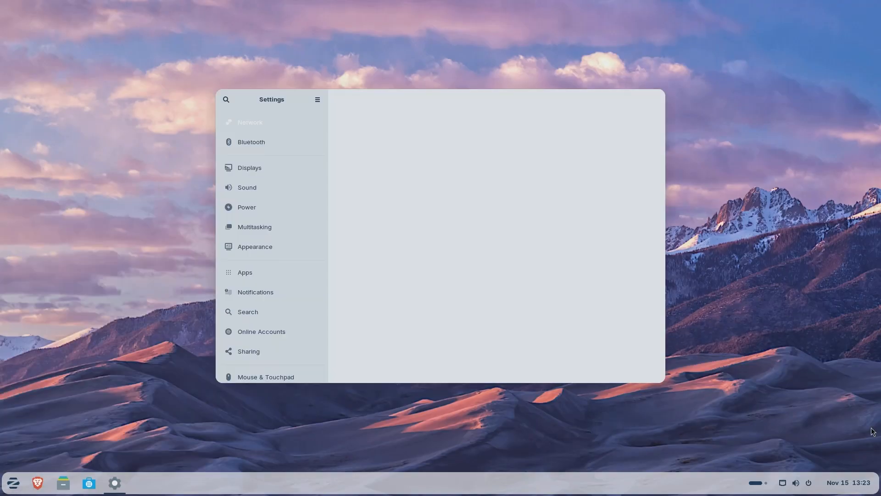
{"action": "scroll", "coordinate": [266, 312], "scroll_direction": "down", "scroll_amount": 2}
{"action": "left_click", "coordinate": [262, 370]}
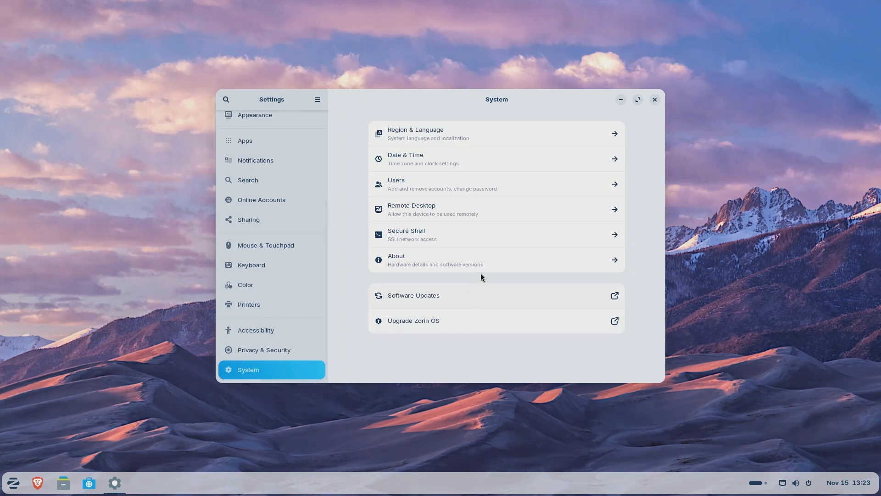
{"action": "left_click", "coordinate": [505, 252]}
{"action": "left_click", "coordinate": [578, 357]}
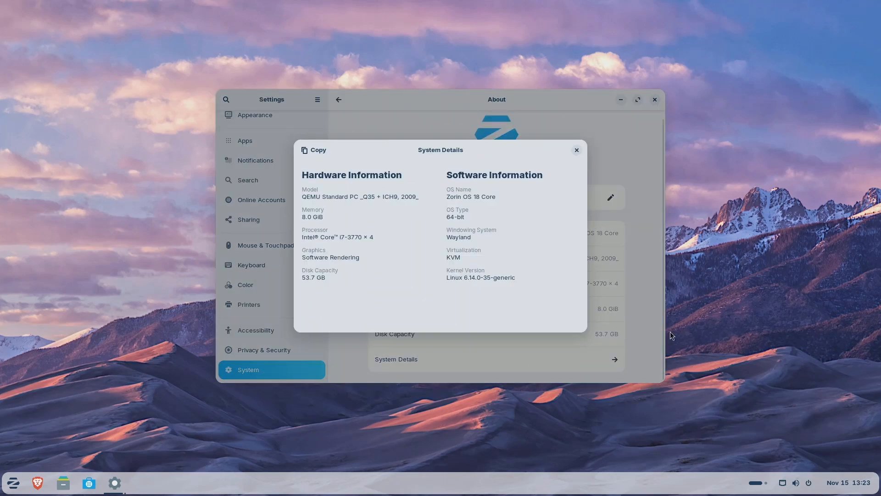
{"action": "triple_click", "coordinate": [455, 197]}
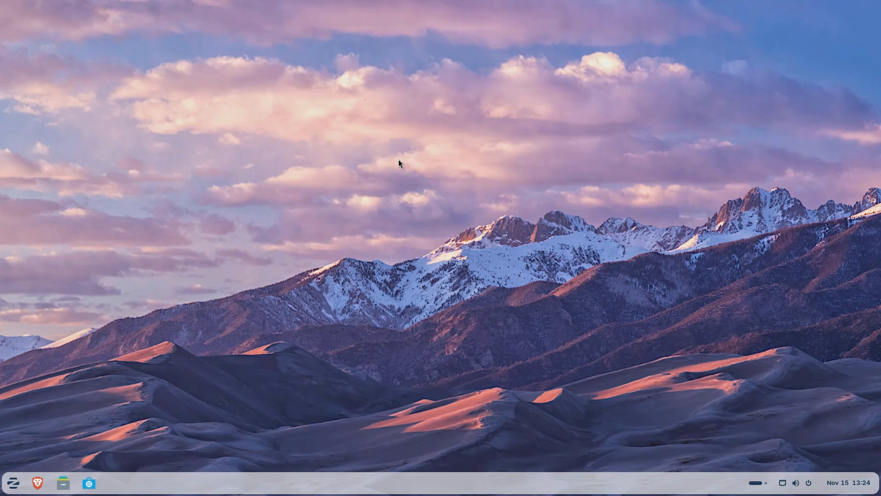
Look at the app menu, the file manager and the software store's Explore page, and close the open windows.
{"action": "left_click", "coordinate": [12, 482]}
{"action": "left_click", "coordinate": [64, 483]}
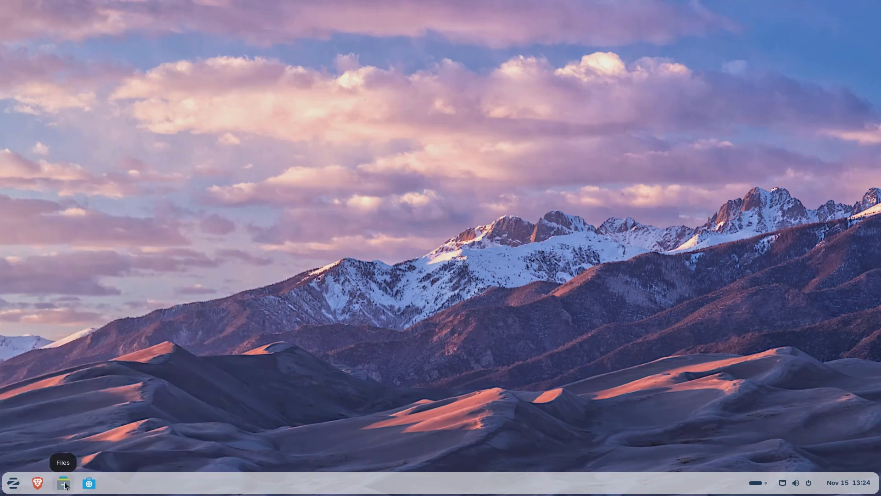
{"action": "left_click", "coordinate": [89, 483]}
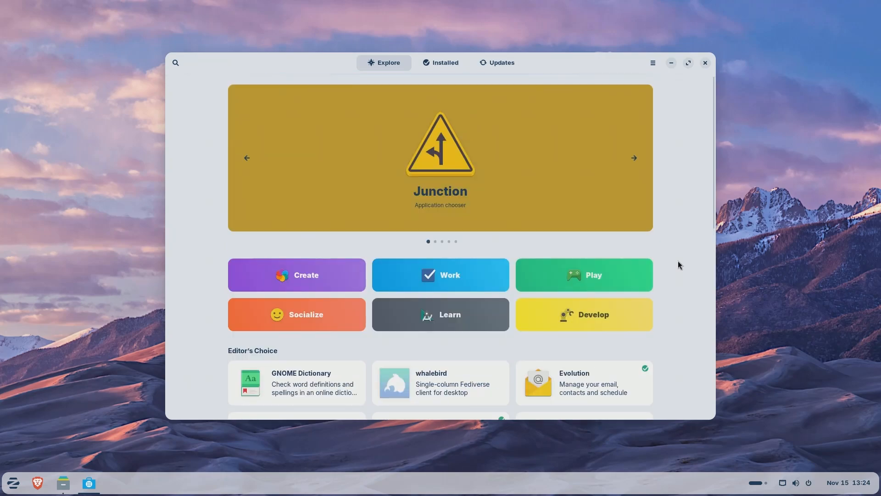
{"action": "left_click", "coordinate": [705, 63]}
{"action": "left_click", "coordinate": [633, 118]}
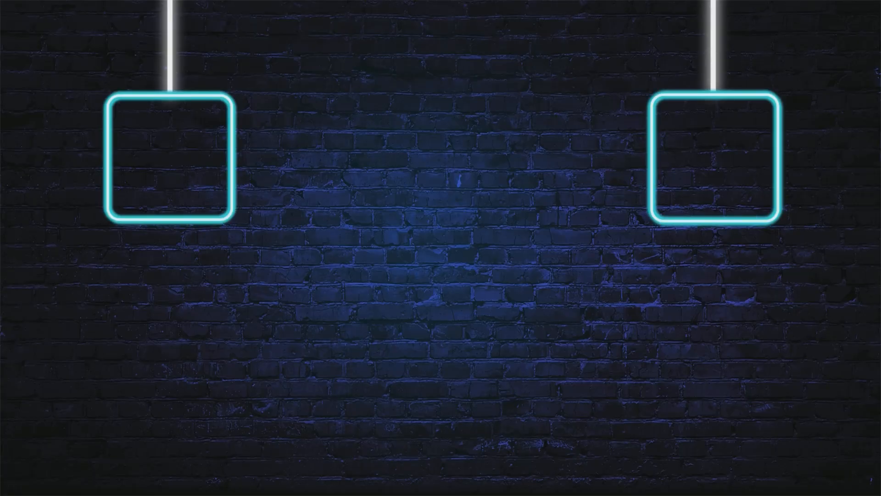